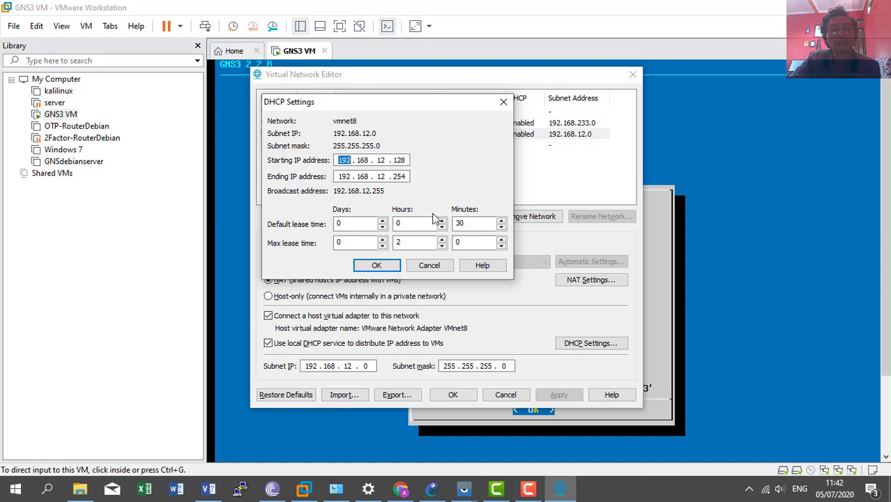
# Step: Close the DHCP settings without changes and view the connection details of the VMware Network Adapter VMnet8 in Network Connections
pyautogui.click(445, 268)
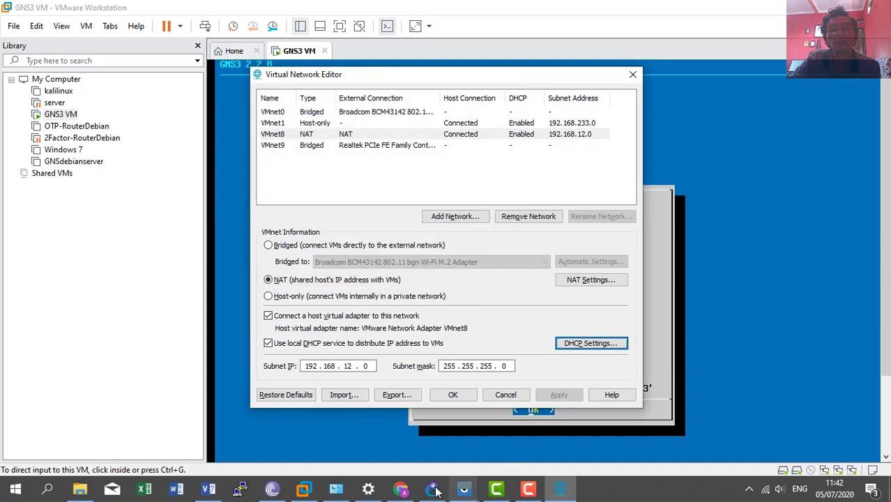
pyautogui.click(560, 492)
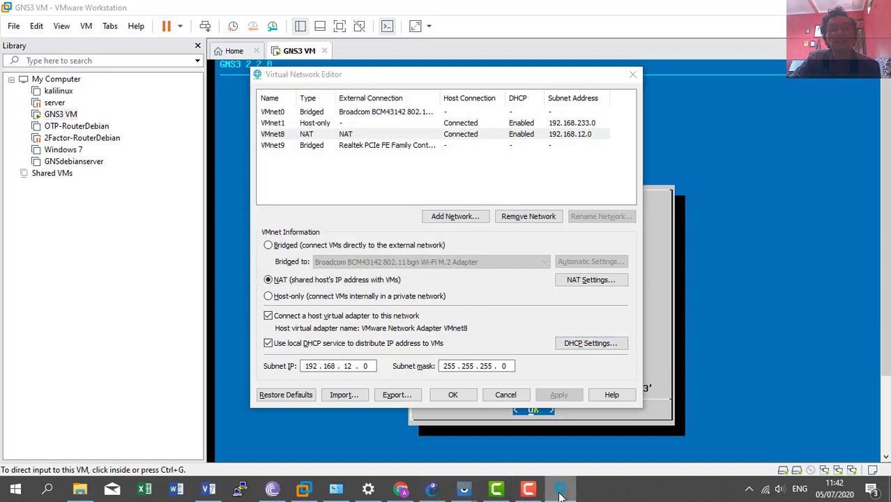
pyautogui.click(336, 490)
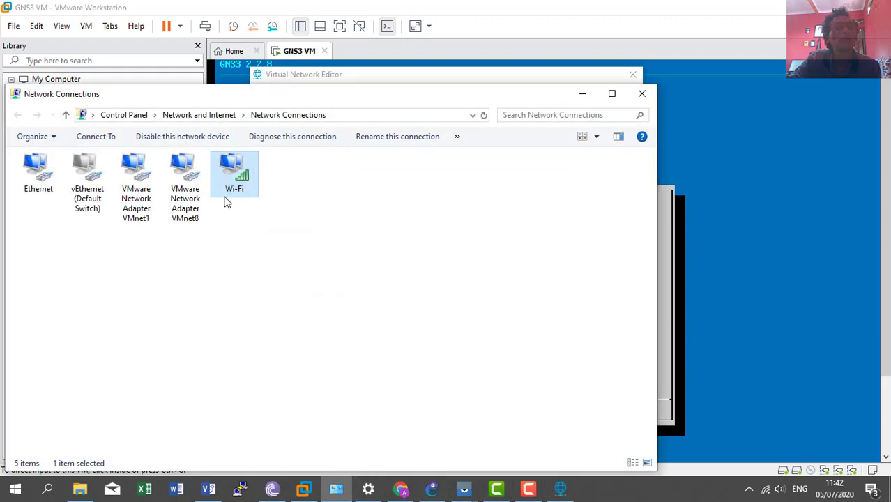
pyautogui.click(190, 219)
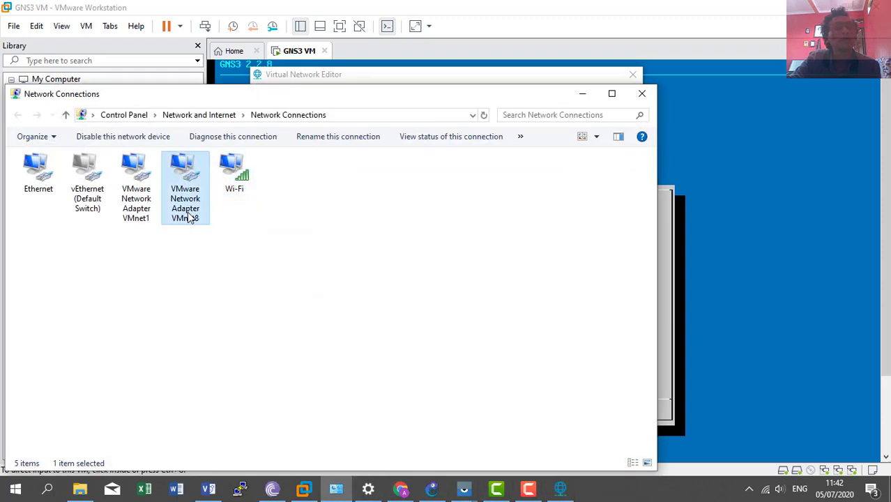
pyautogui.rightClick(190, 219)
pyautogui.click(219, 236)
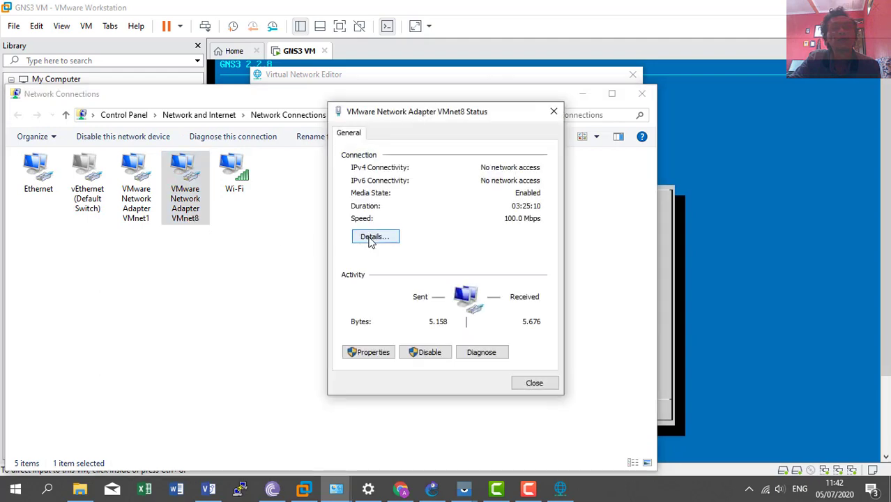
pyautogui.click(372, 237)
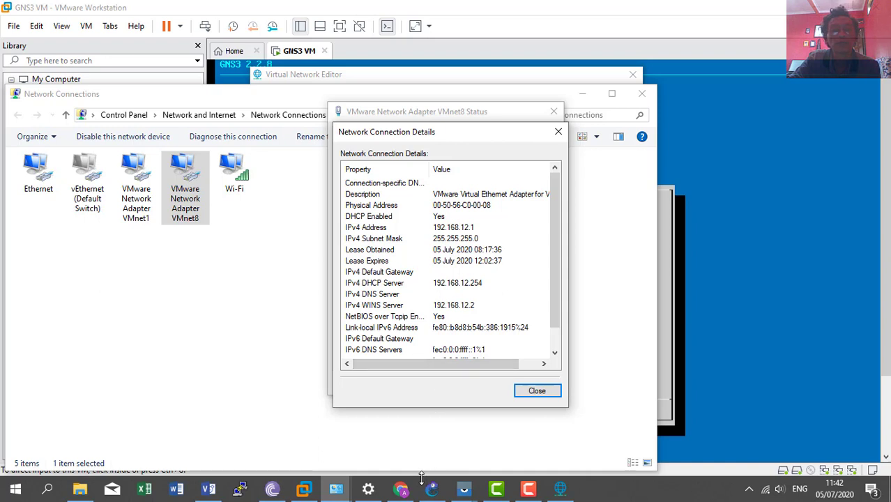
# Step: Switch to the skema2 drawing in Visio and show the GNS3 VM consep page in presentation mode
pyautogui.click(209, 489)
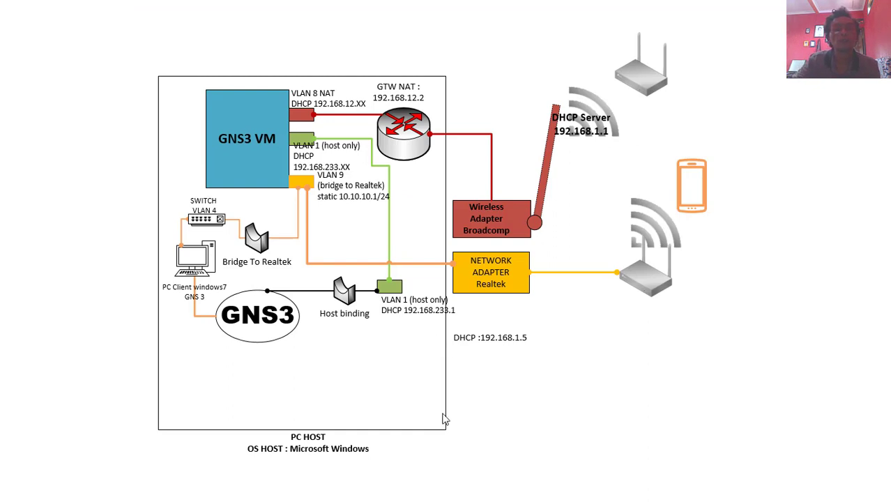
pyautogui.press('Escape')
pyautogui.click(157, 450)
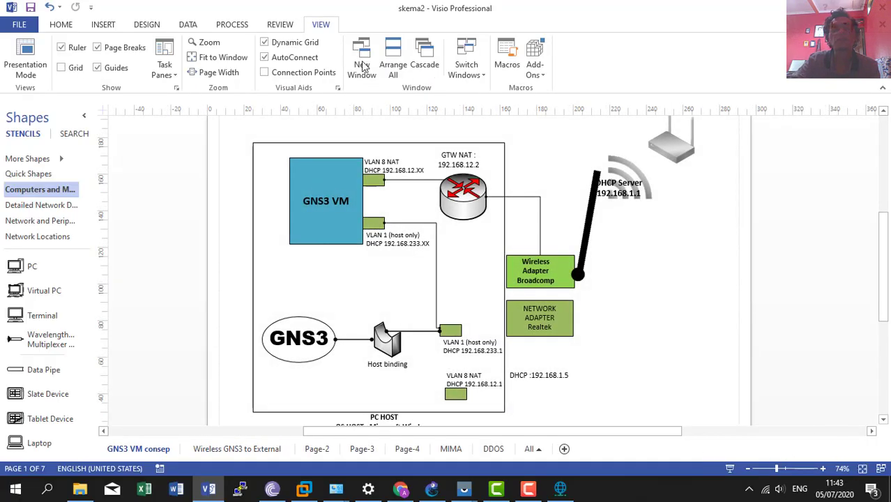
pyautogui.click(26, 49)
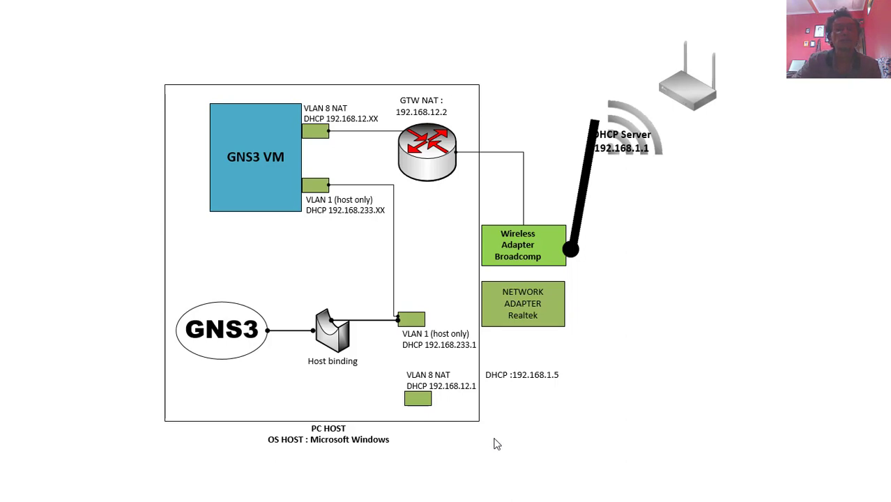
# Step: Leave the presentation and show the Wireless GNS3 to External page in presentation mode
pyautogui.press('Escape')
pyautogui.click(224, 449)
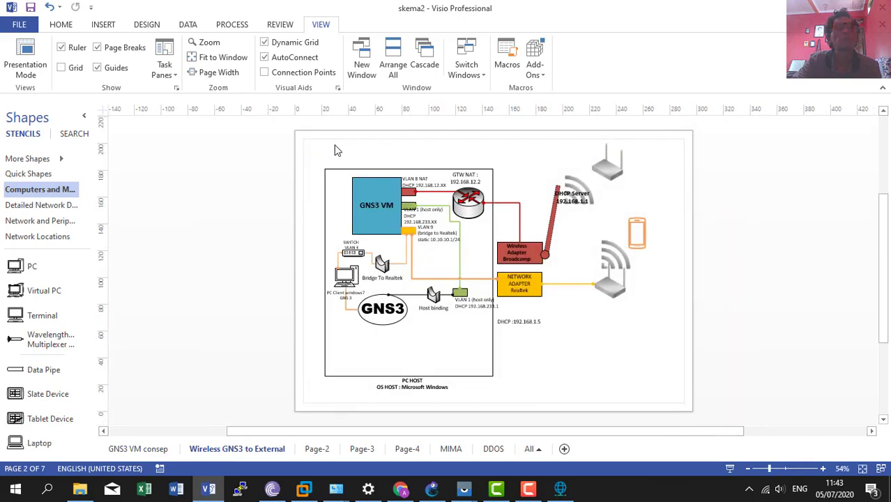
pyautogui.click(25, 50)
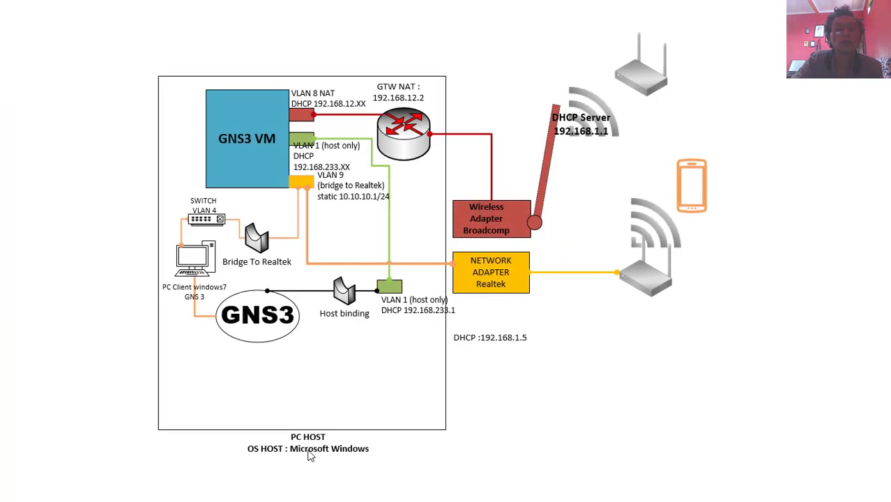
# Step: Switch to Network Connections, view the connection details of the VMware Network Adapter VMnet1, and close its details and status windows
pyautogui.hotkey('alt', 'Tab')
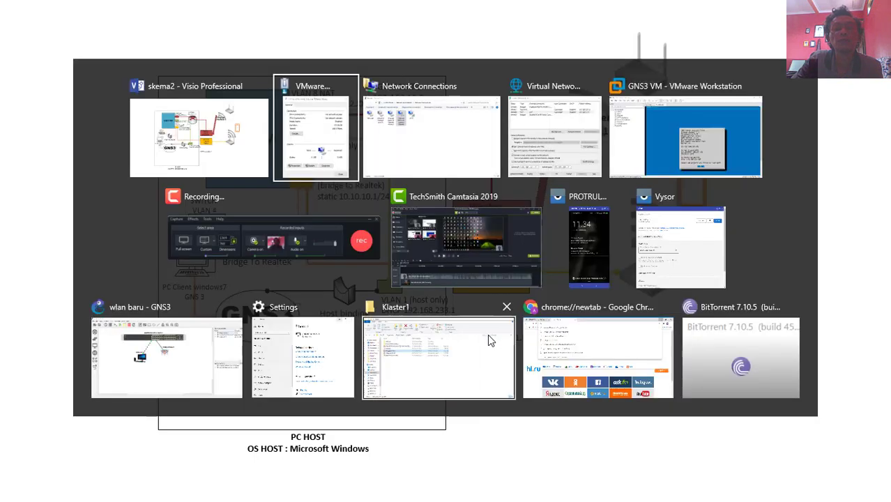
pyautogui.hotkey('alt', 'Tab')
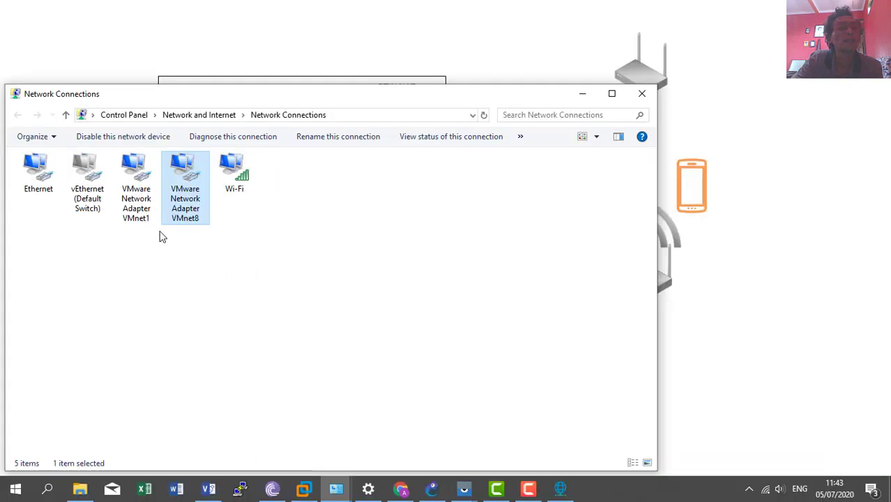
pyautogui.click(143, 218)
pyautogui.rightClick(144, 218)
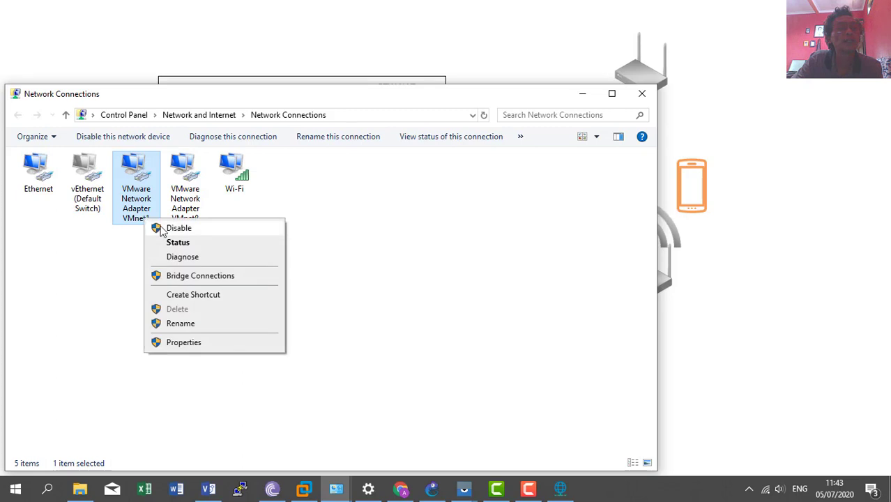
pyautogui.click(177, 241)
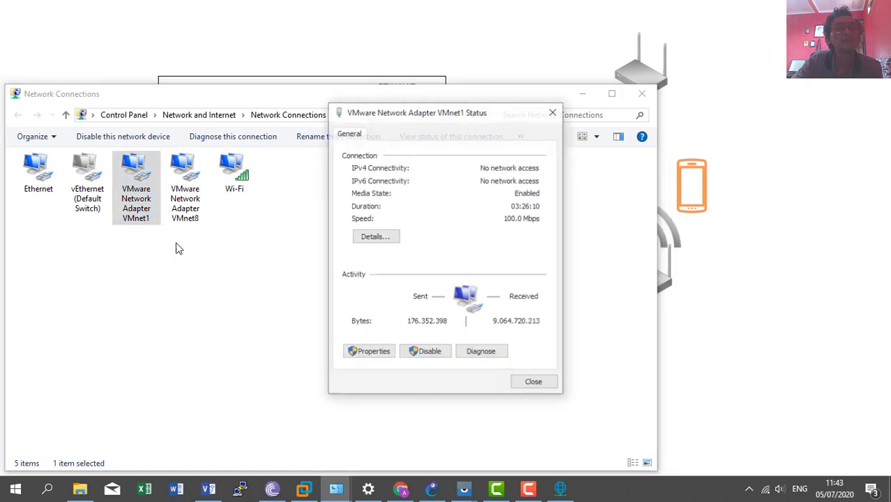
pyautogui.click(371, 239)
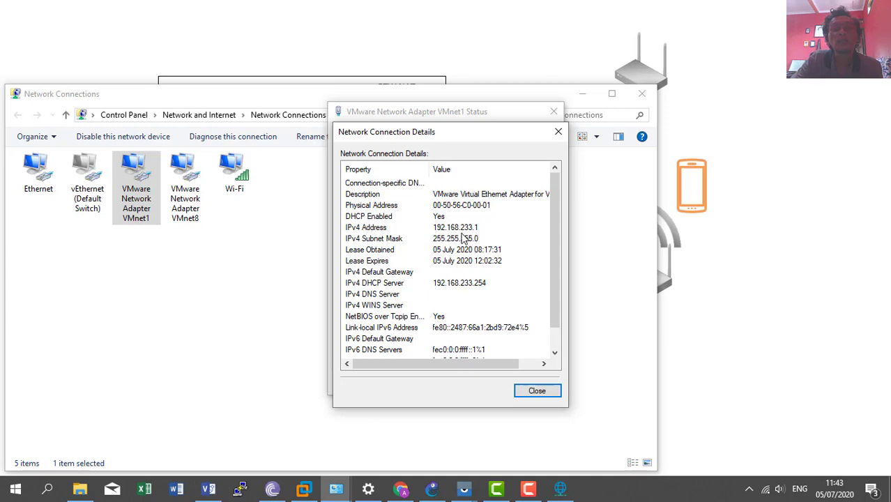
pyautogui.click(529, 390)
pyautogui.click(526, 385)
# Step: Check the VMnet1 host-only configuration in the Virtual Network Editor and return to the network diagram in Visio
pyautogui.click(558, 488)
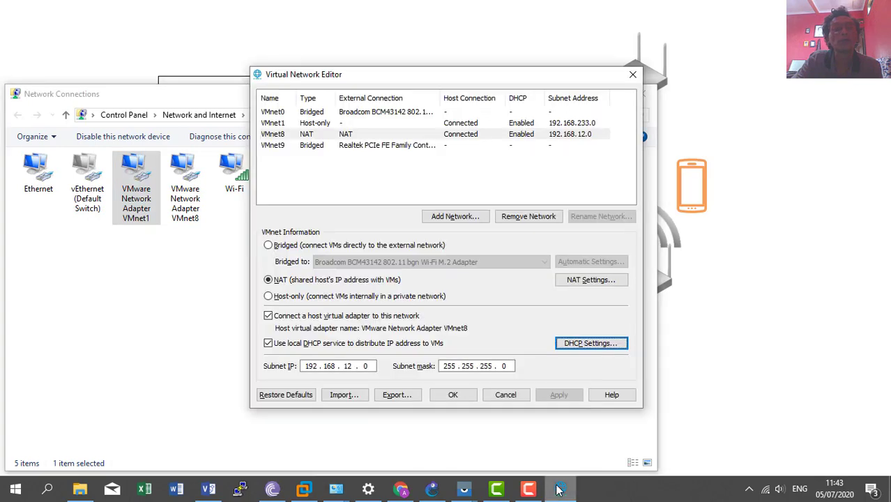
pyautogui.click(306, 124)
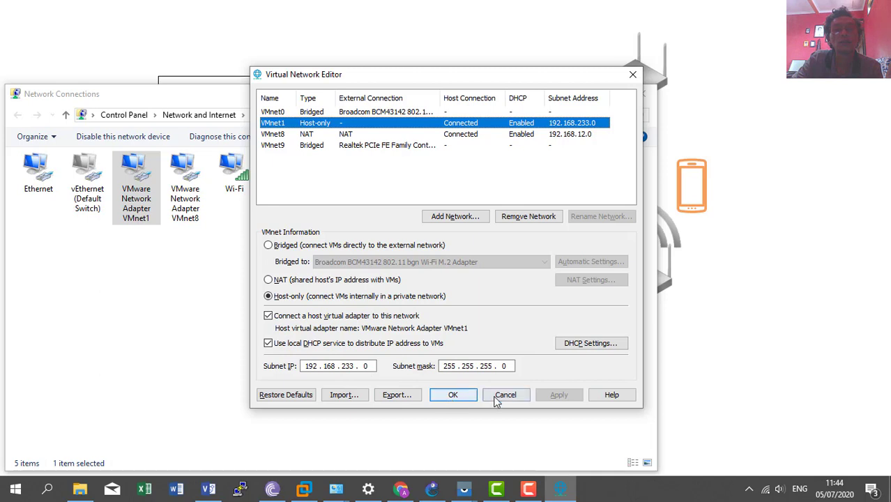
pyautogui.click(513, 433)
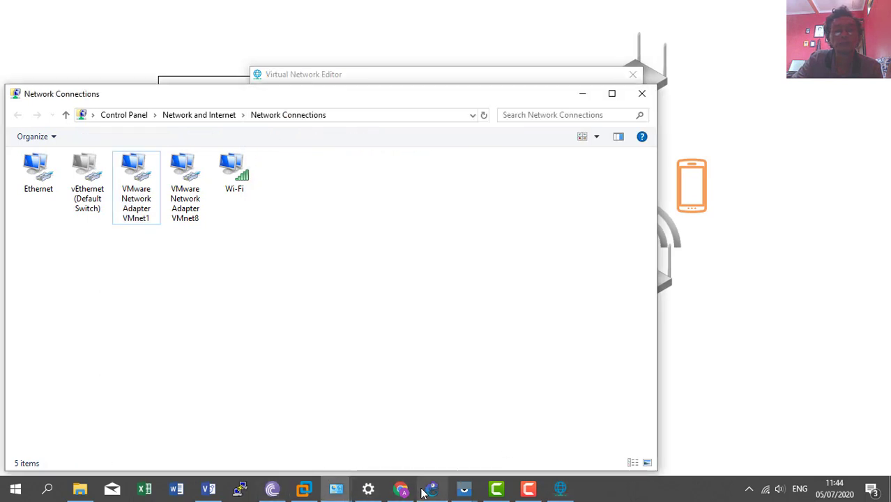
pyautogui.click(209, 492)
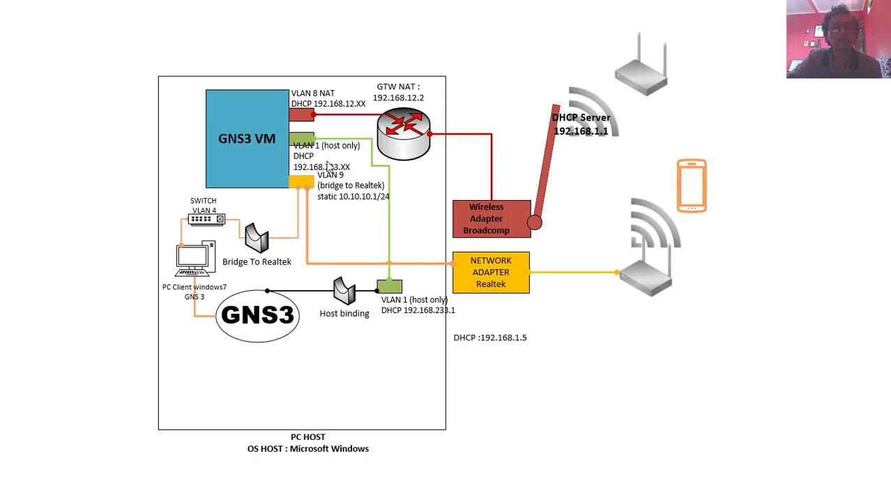
# Step: Switch to the GNS3 VM in VMware Workstation, direct input to it, and dismiss its information screen
pyautogui.hotkey('alt', 'Tab')
pyautogui.hotkey('alt', 'Tab')
pyautogui.hotkey('alt', 'Tab')
pyautogui.hotkey('alt', 'Tab')
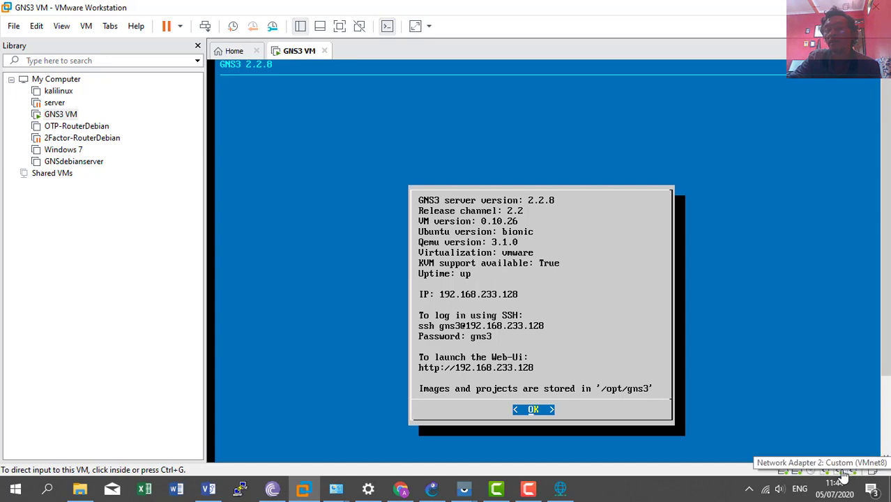
pyautogui.hotkey('ctrl', 'g')
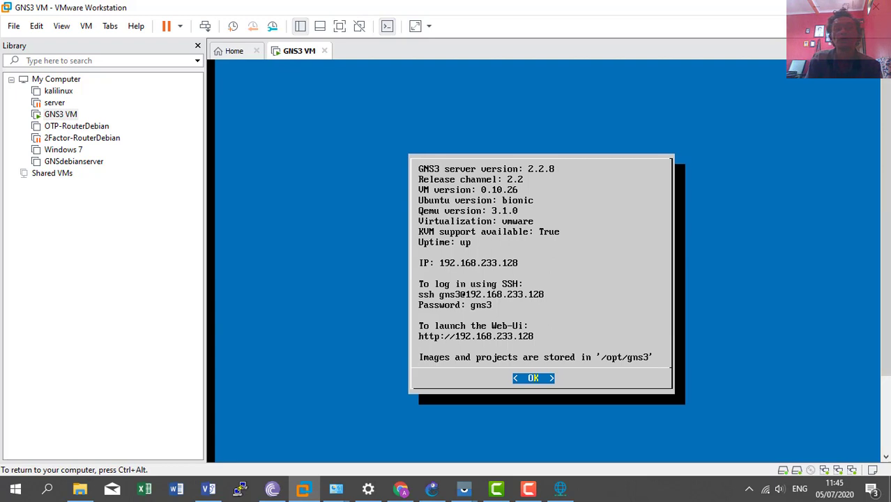
pyautogui.press('Return')
pyautogui.press('Down')
pyautogui.press('Down')
pyautogui.press('Down')
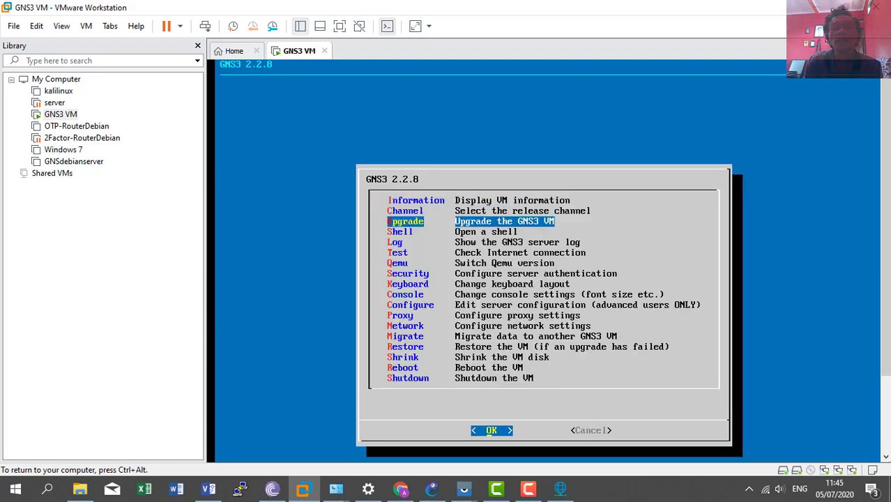
pyautogui.press('Down')
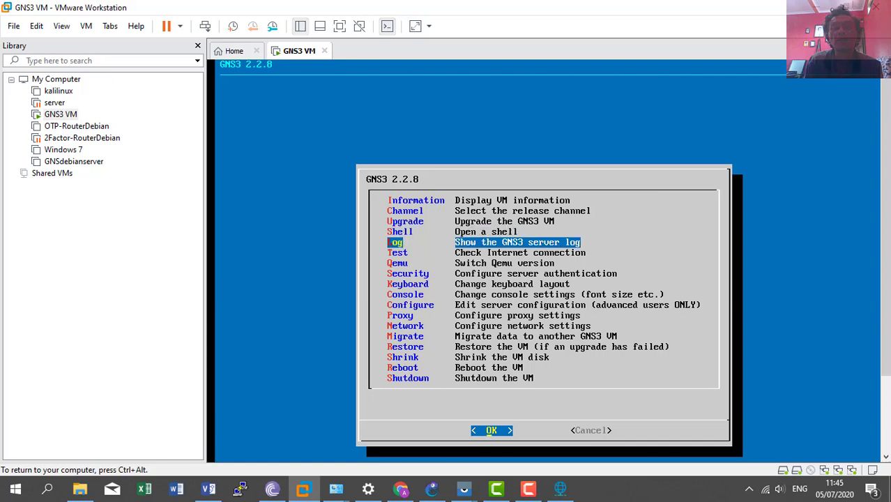
pyautogui.press('Down')
pyautogui.press('Return')
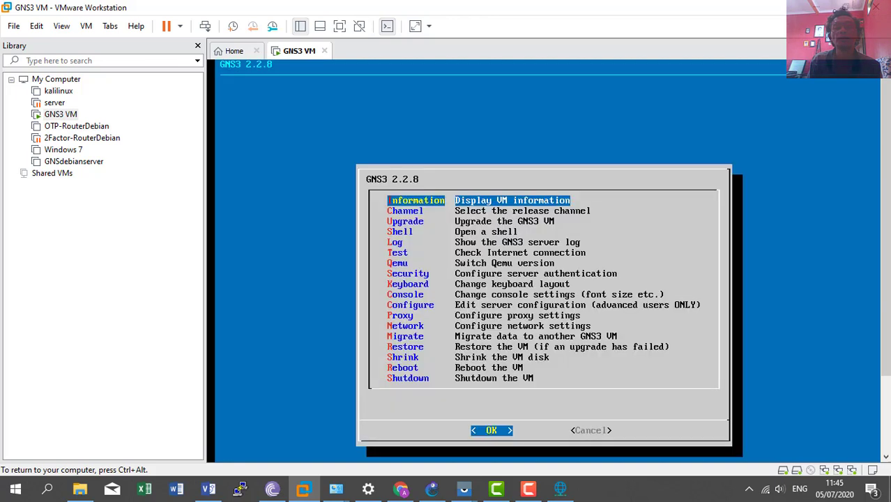
# Step: Open a shell from the GNS3 VM's main menu
pyautogui.press('Down')
pyautogui.press('Down')
pyautogui.press('Down')
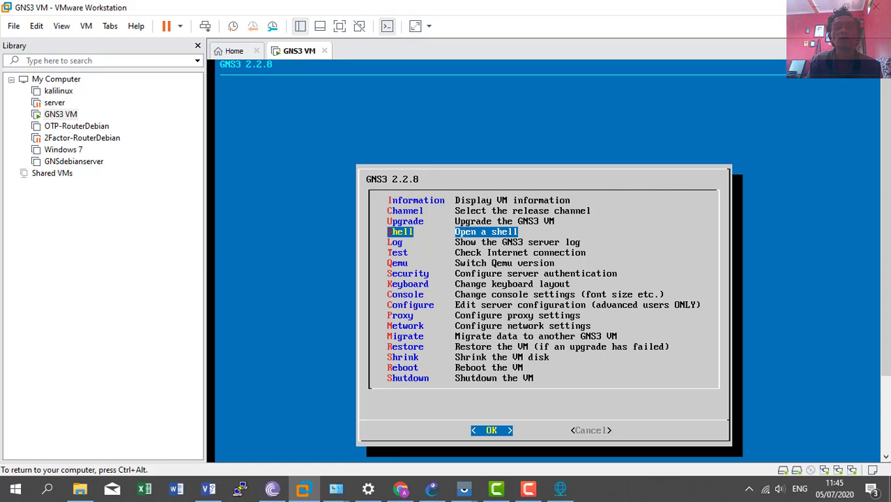
pyautogui.press('Return')
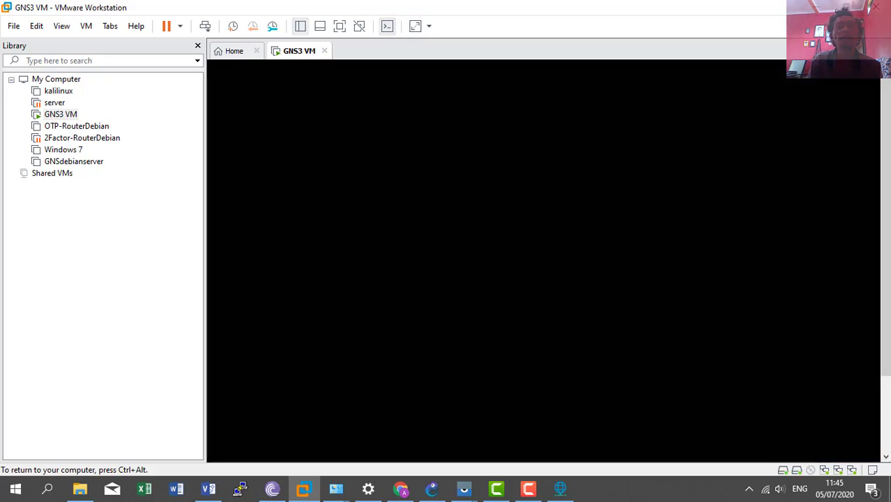
# Step: List the GNS3 VM's network interface addresses with the command ip addr and release input from the VM
pyautogui.hotkey('ctrl', 'alt')
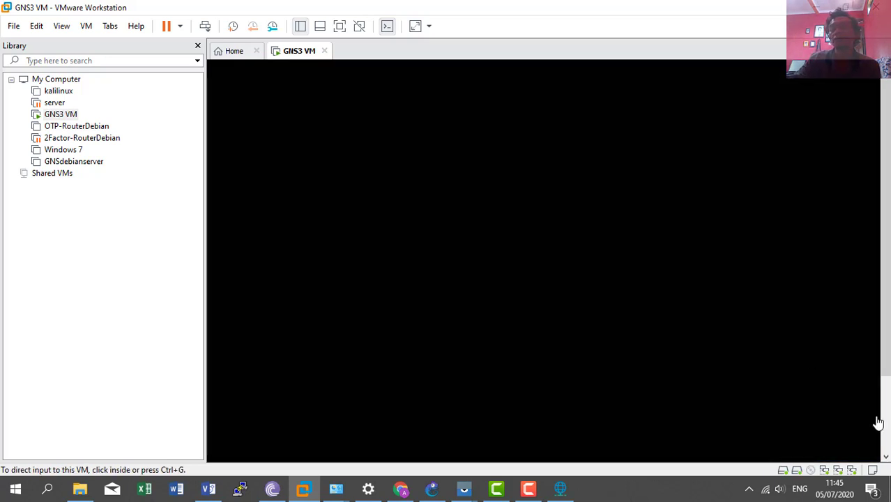
pyautogui.moveTo(885, 365); pyautogui.dragTo(886, 457)
pyautogui.click(684, 403)
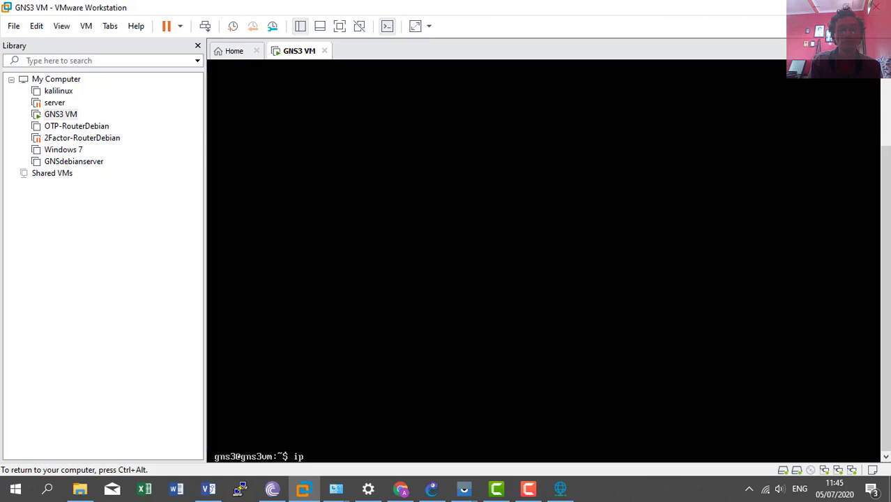
pyautogui.press('Return')
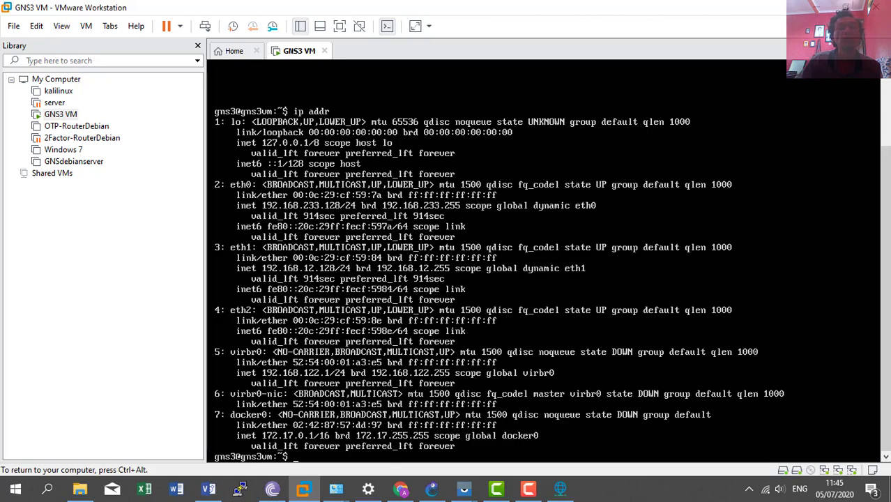
pyautogui.hotkey('ctrl', 'alt')
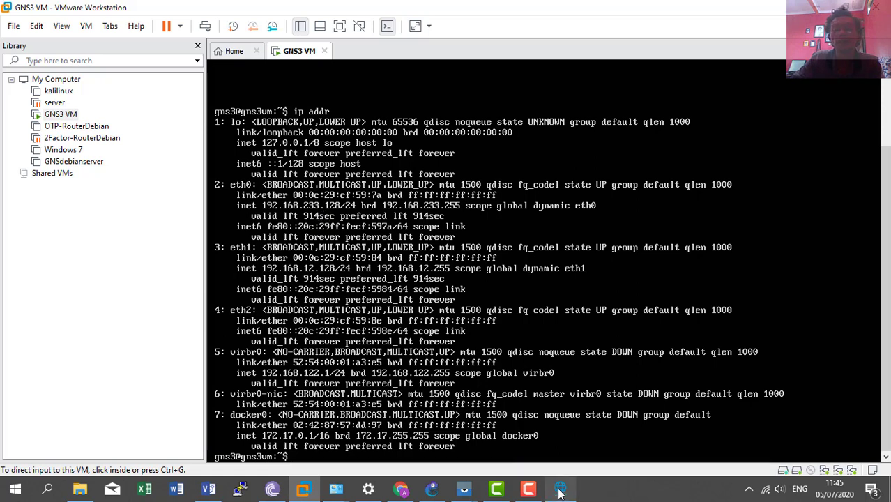
# Step: Review the wireless network diagram in Visio and switch to the wlan baru project in GNS3
pyautogui.click(208, 491)
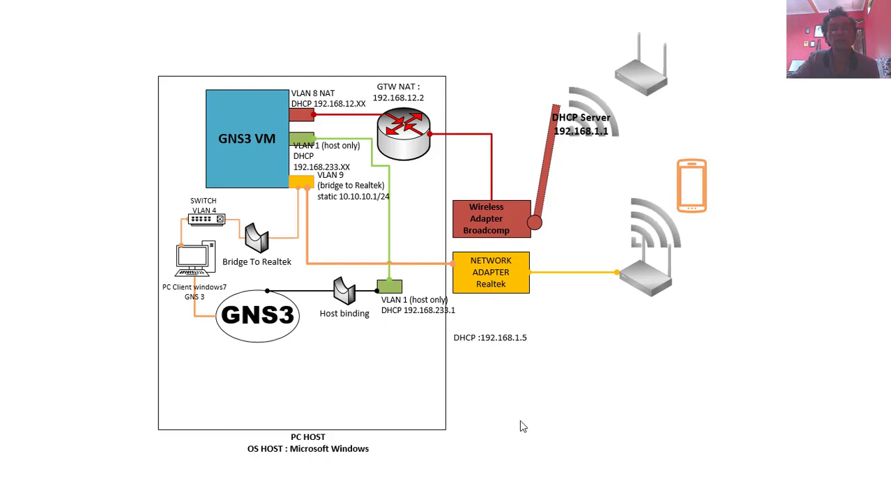
pyautogui.hotkey('alt', 'Tab')
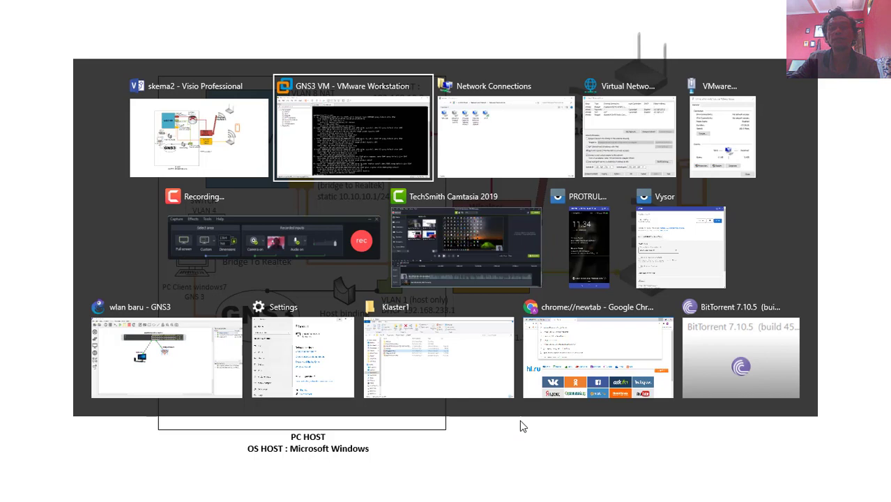
pyautogui.hotkey('alt', 'Tab')
pyautogui.hotkey('alt', 'Tab')
pyautogui.hotkey('alt', 'Tab')
pyautogui.hotkey('alt', 'Tab')
pyautogui.hotkey('alt', 'Tab')
pyautogui.hotkey('alt', 'Tab')
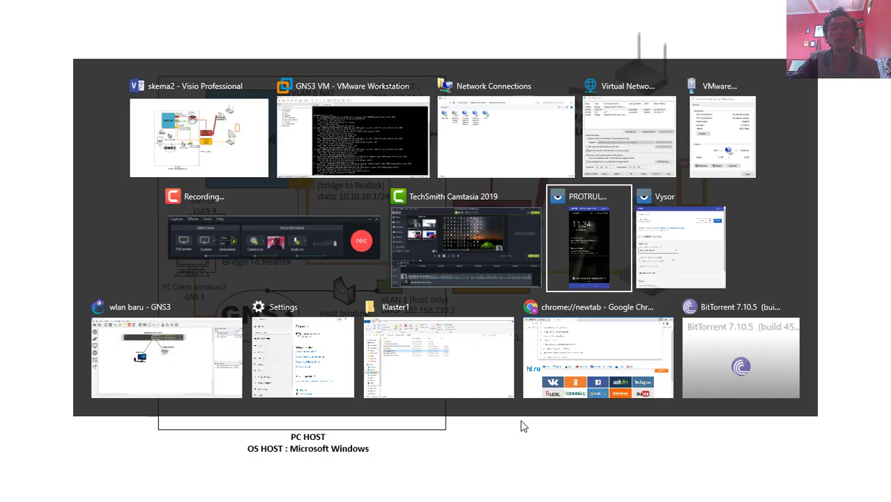
pyautogui.hotkey('alt', 'Tab')
pyautogui.hotkey('alt', 'Tab')
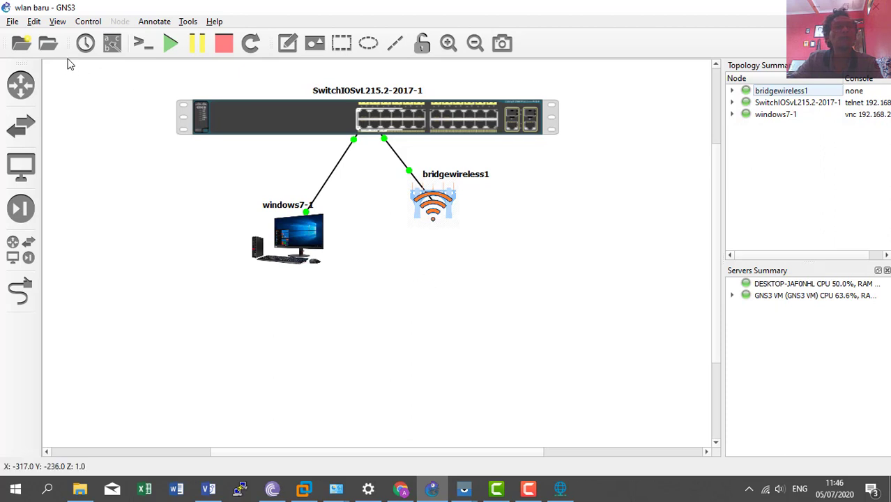
# Step: Open the GNS3 preferences and review the GNS3 VM settings
pyautogui.click(32, 23)
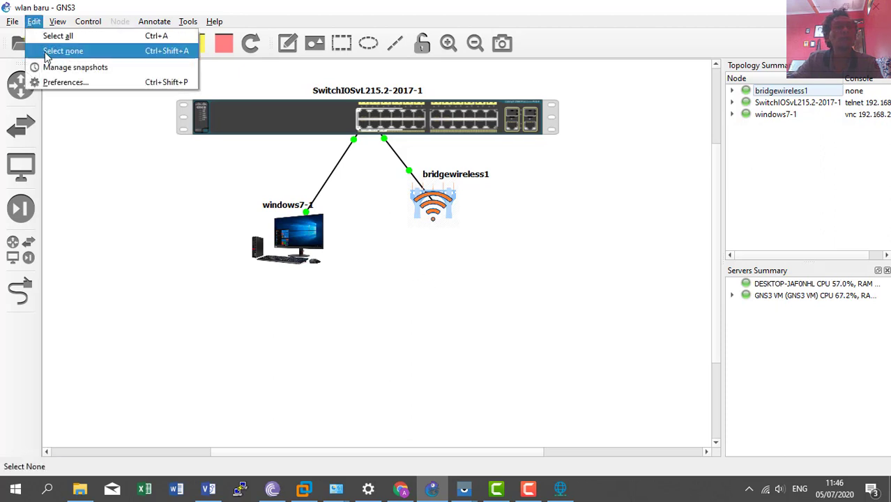
pyautogui.click(57, 82)
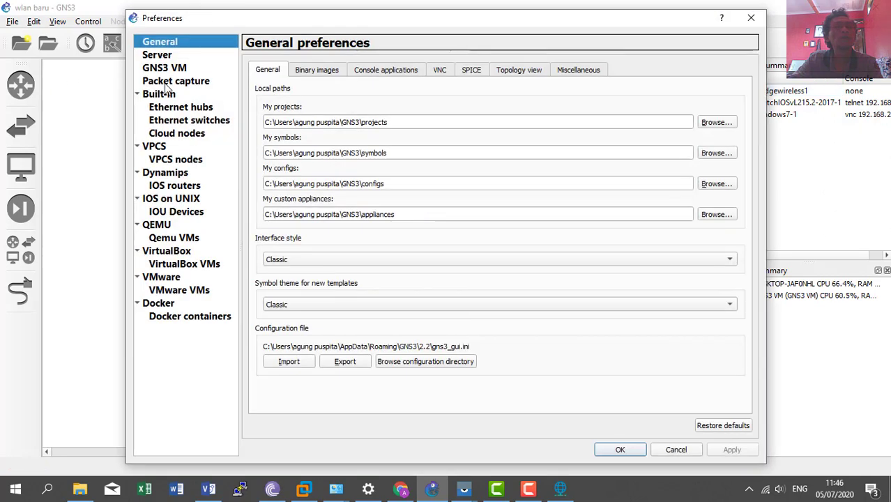
pyautogui.click(166, 69)
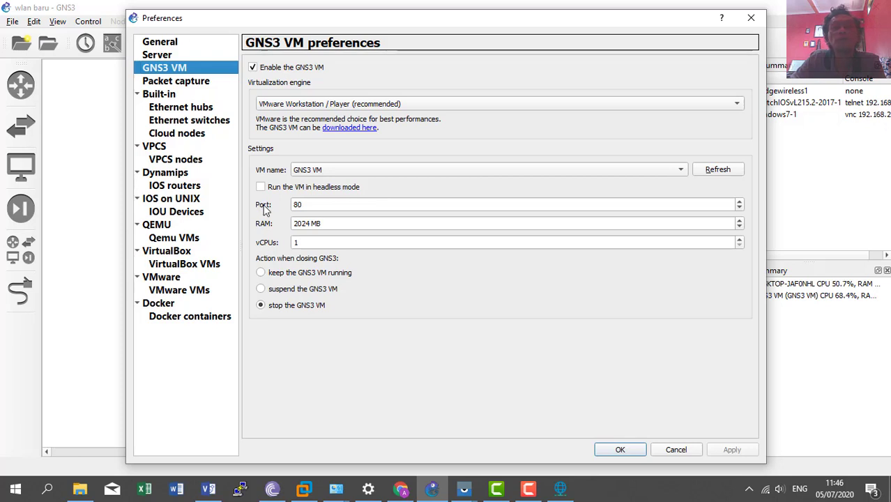
# Step: Examine the Server preferences, checking the remote servers list and the main server's host binding
pyautogui.click(175, 55)
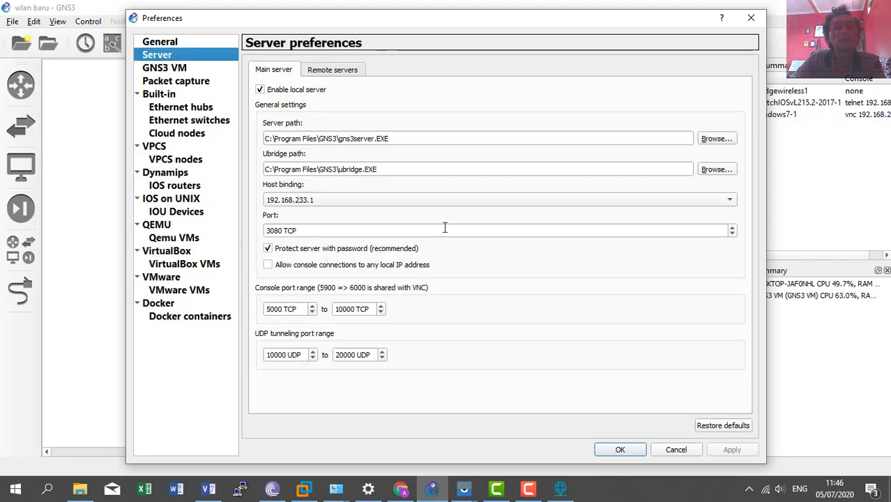
pyautogui.click(167, 42)
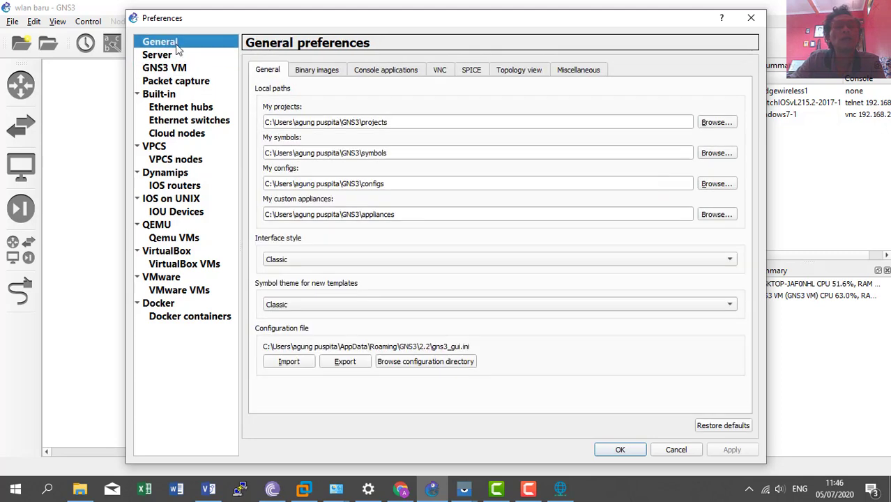
pyautogui.click(159, 55)
pyautogui.click(309, 72)
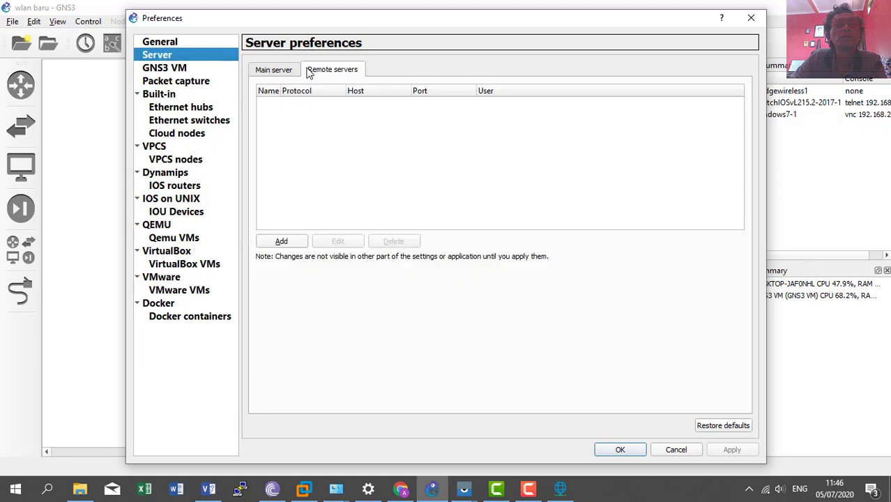
pyautogui.click(173, 46)
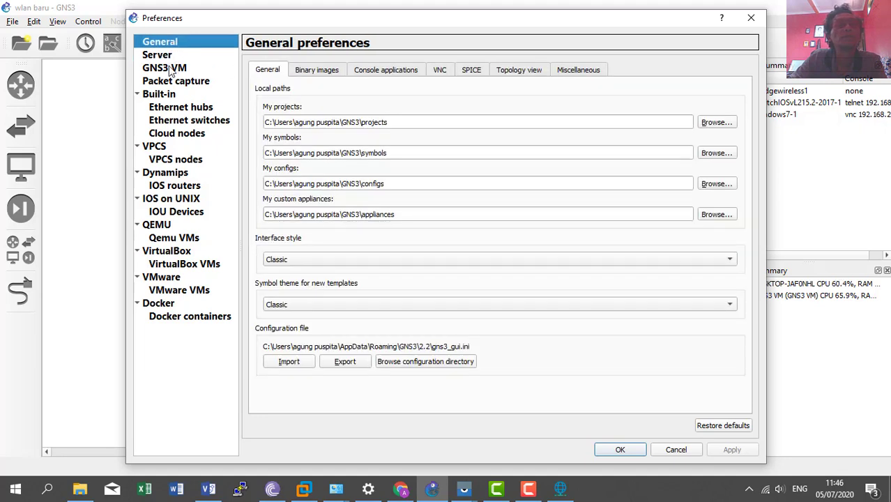
pyautogui.click(170, 70)
pyautogui.click(169, 58)
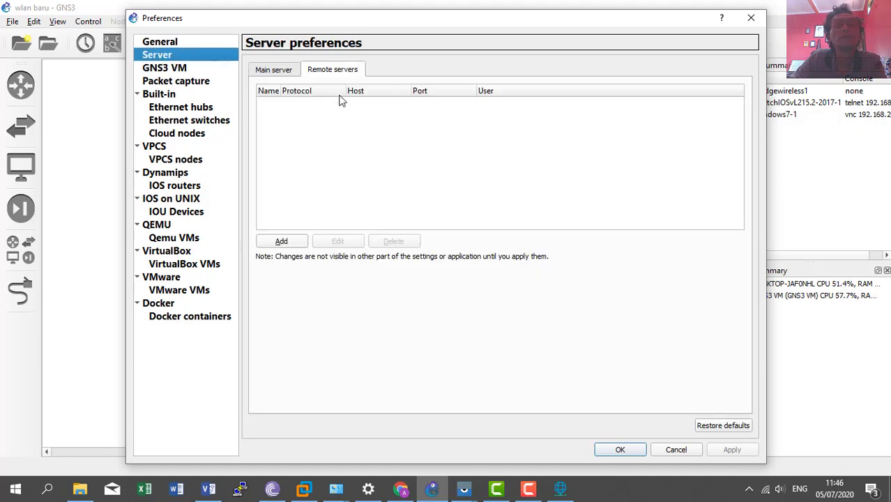
pyautogui.click(186, 73)
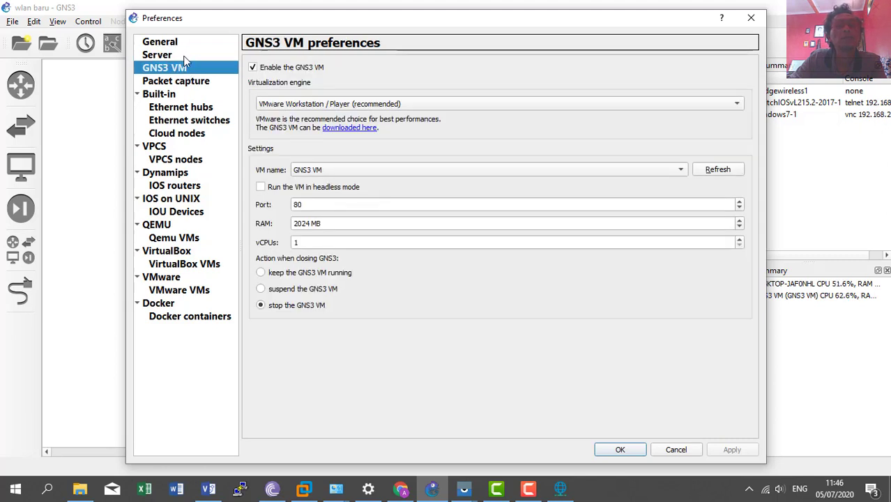
pyautogui.click(184, 57)
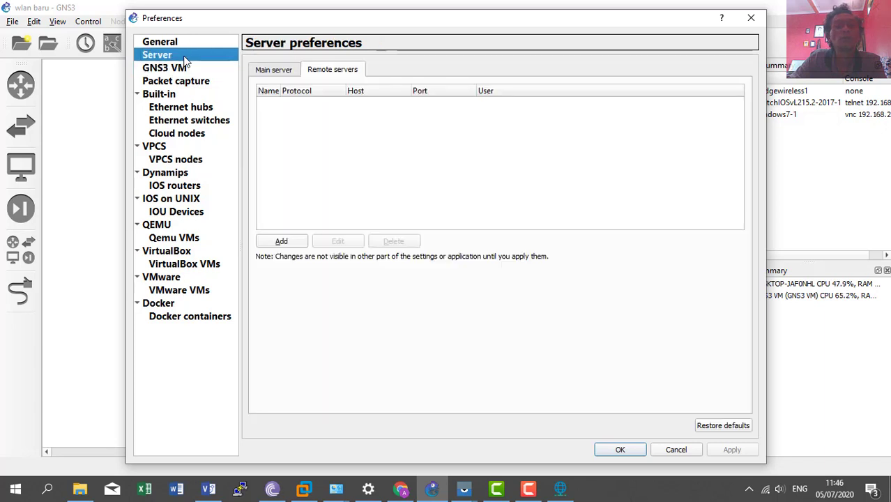
pyautogui.click(278, 72)
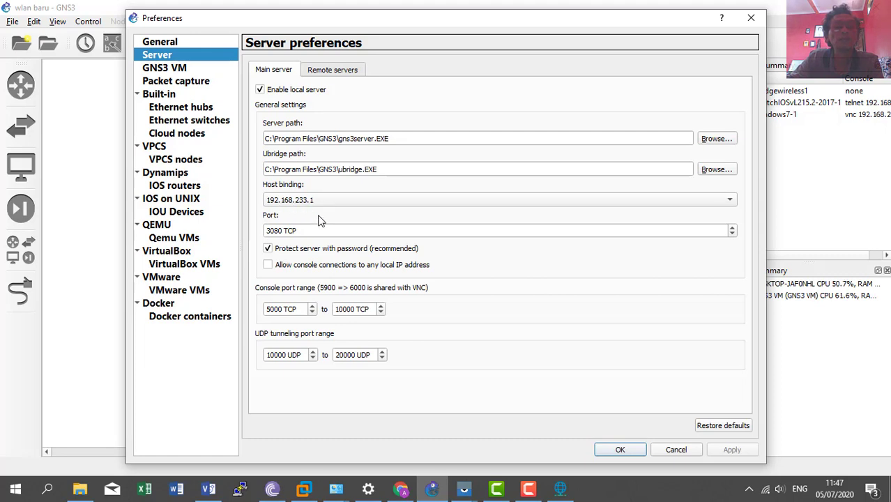
# Step: Check the VMnet1 host-only network in the Virtual Network Editor and bring up the Windows Network Connections window
pyautogui.click(560, 490)
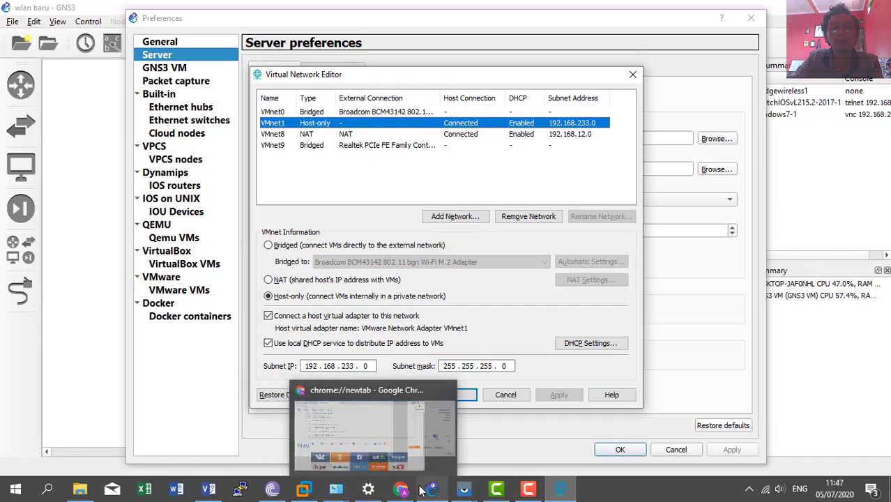
pyautogui.moveTo(430, 491)
pyautogui.click(372, 491)
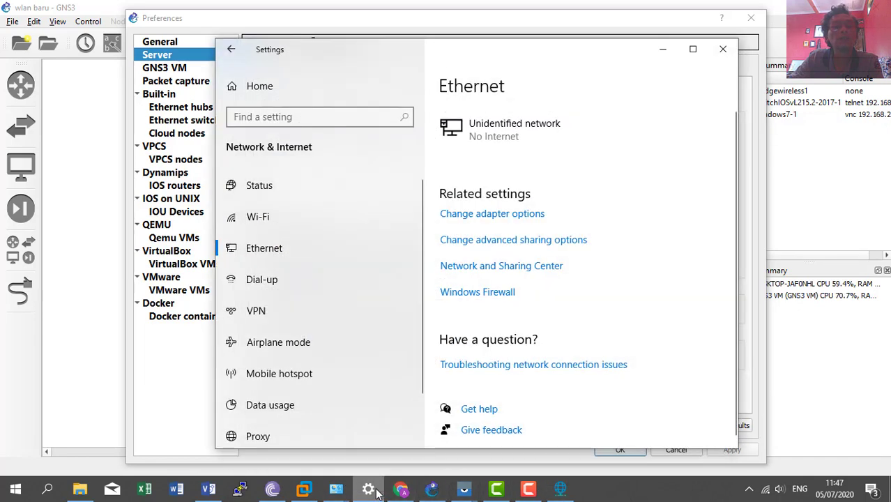
pyautogui.moveTo(336, 490)
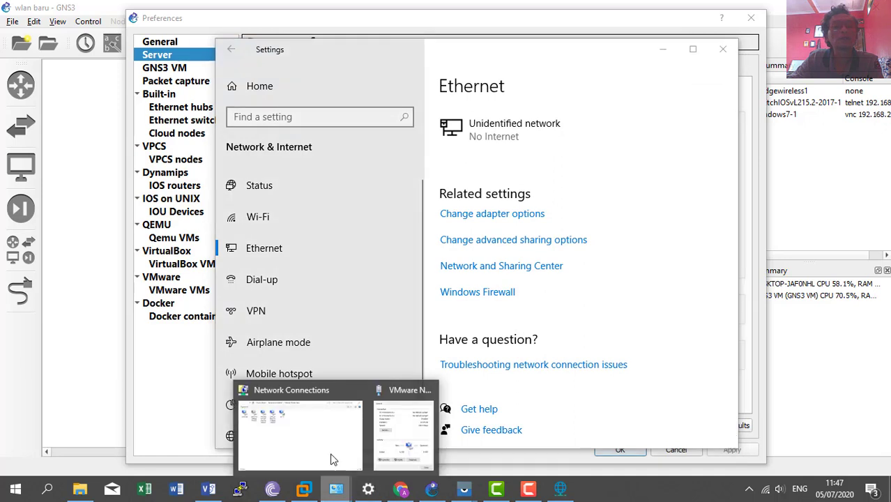
pyautogui.click(317, 443)
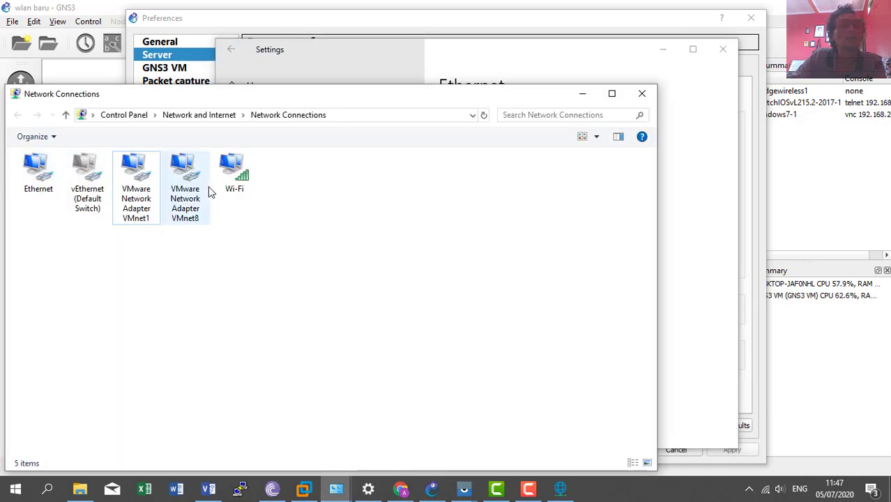
# Step: View the connection details of VMware Network Adapter VMnet1 and close its details and status windows
pyautogui.click(136, 229)
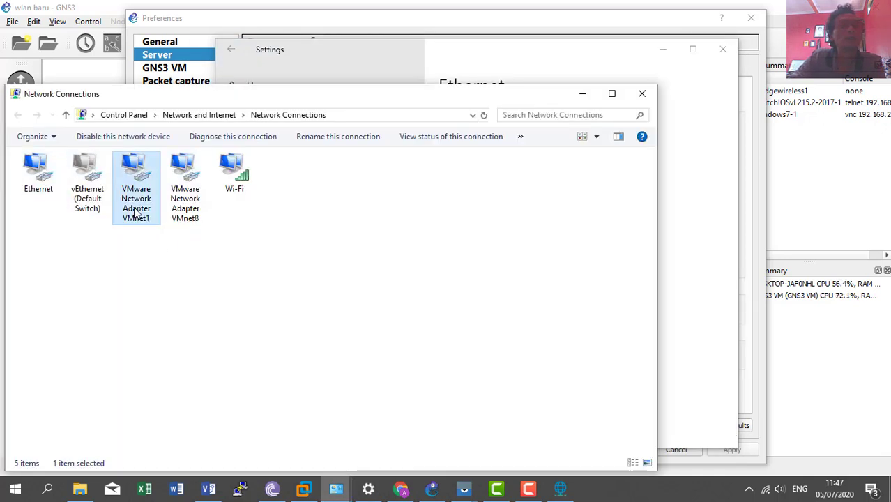
pyautogui.rightClick(135, 209)
pyautogui.click(166, 231)
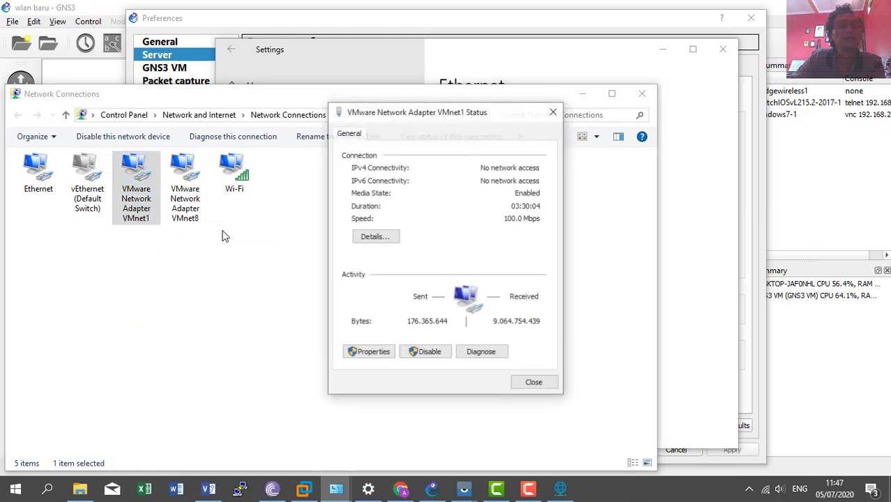
pyautogui.click(373, 238)
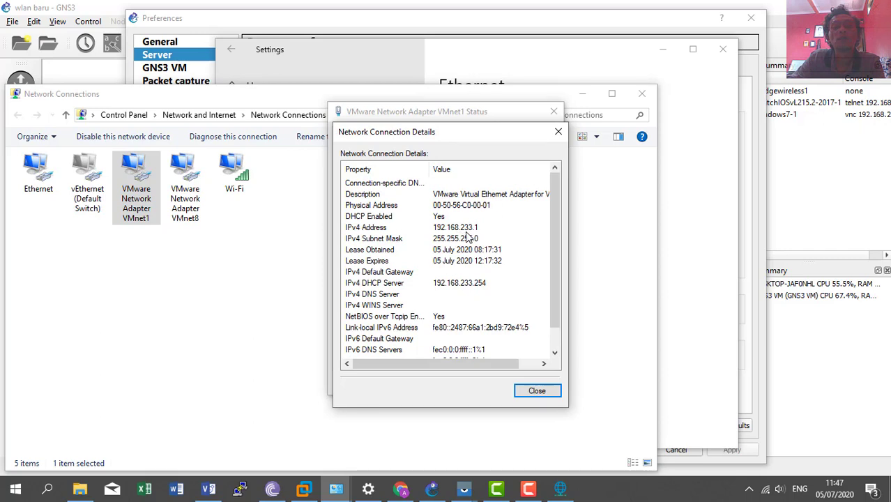
pyautogui.click(536, 390)
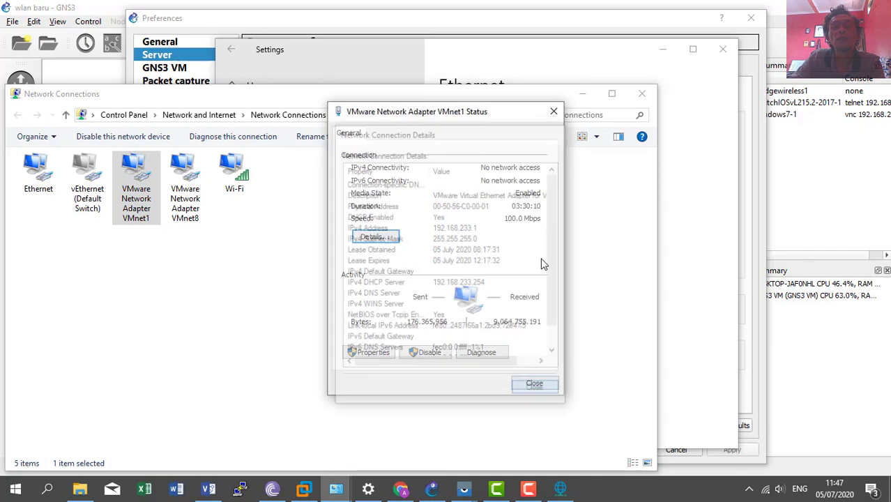
pyautogui.click(538, 383)
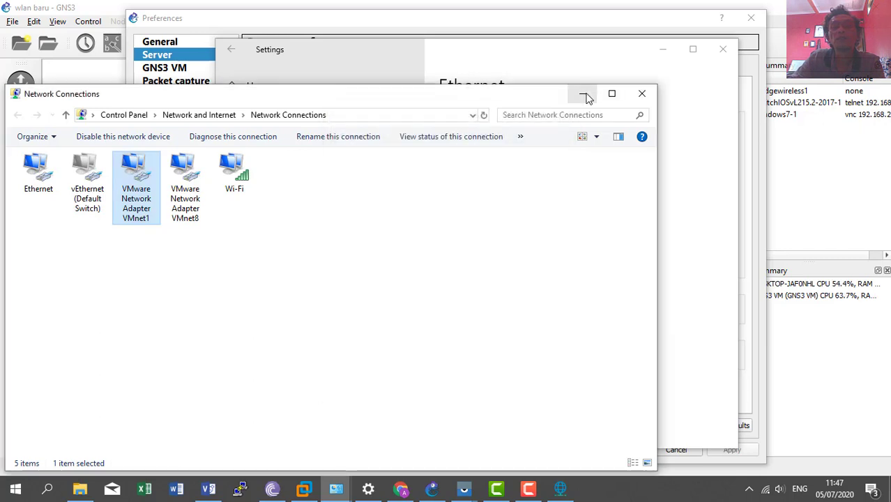
# Step: Minimize Network Connections and Settings, close the Virtual Network Editor, and switch to the network diagram in Visio
pyautogui.click(583, 94)
pyautogui.click(663, 50)
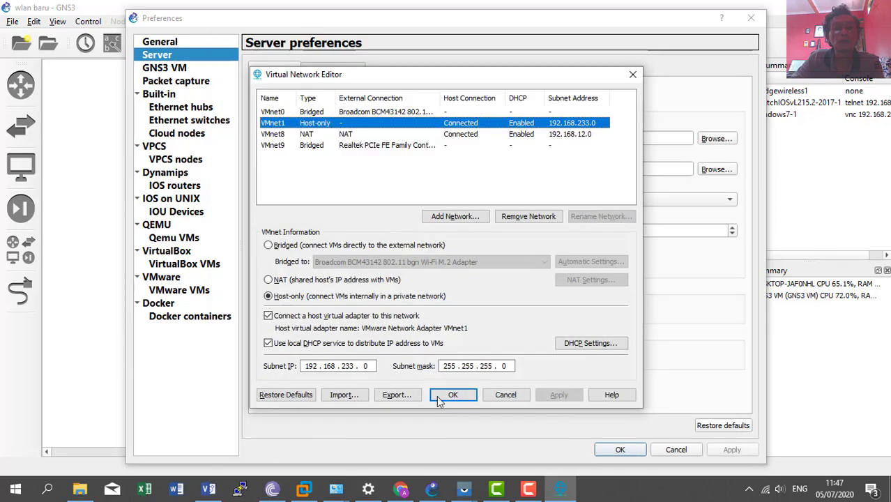
pyautogui.click(453, 394)
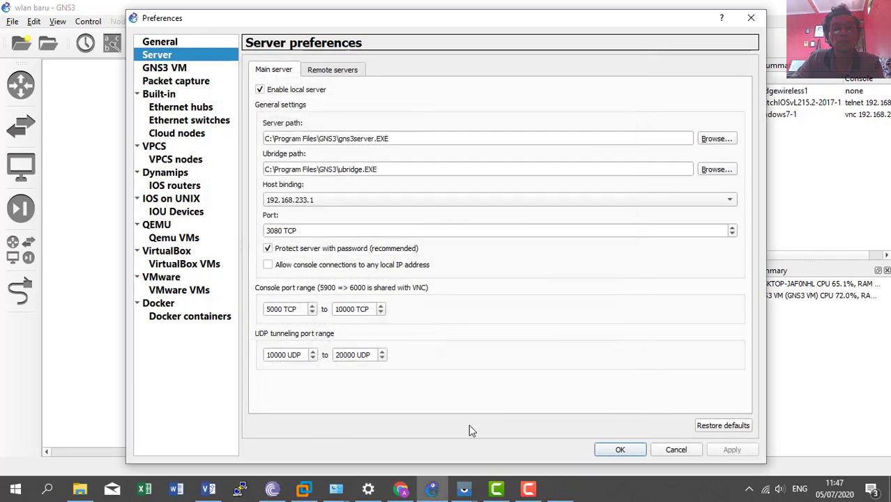
pyautogui.click(215, 493)
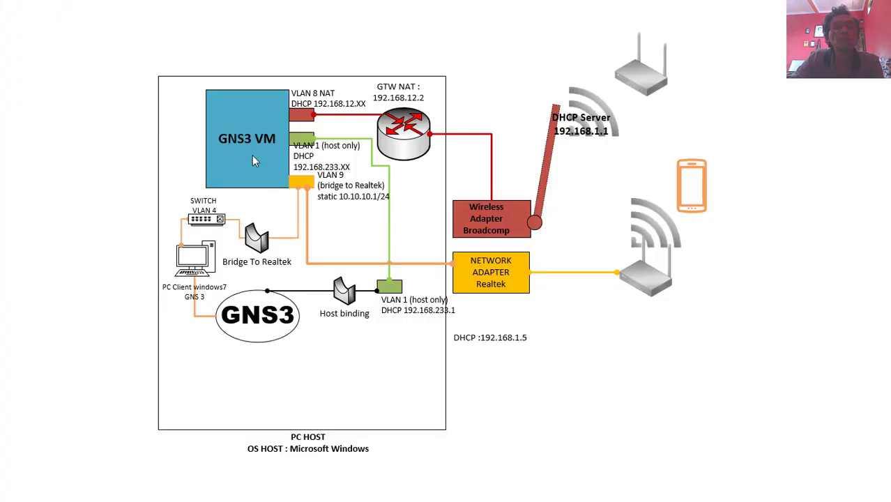
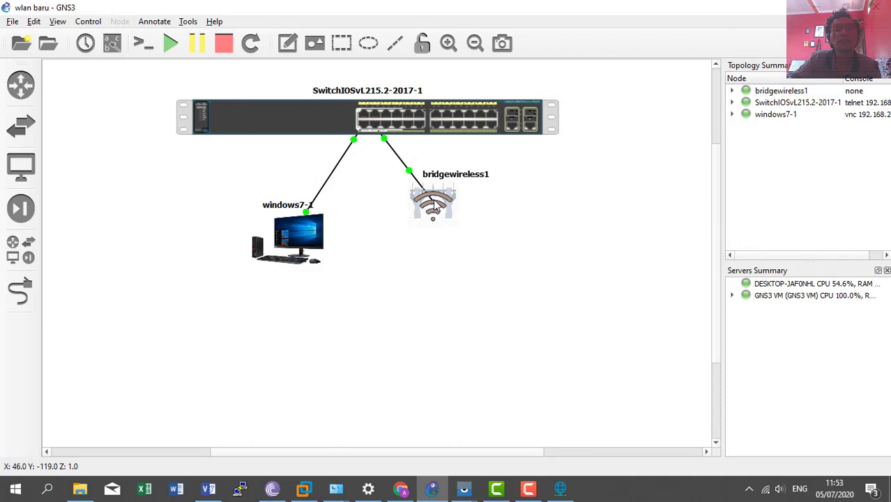
# Step: Open the bridgewireless1 node's configuration in GNS3 and examine its TAP and available Ethernet interfaces
pyautogui.rightClick(433, 204)
pyautogui.click(452, 207)
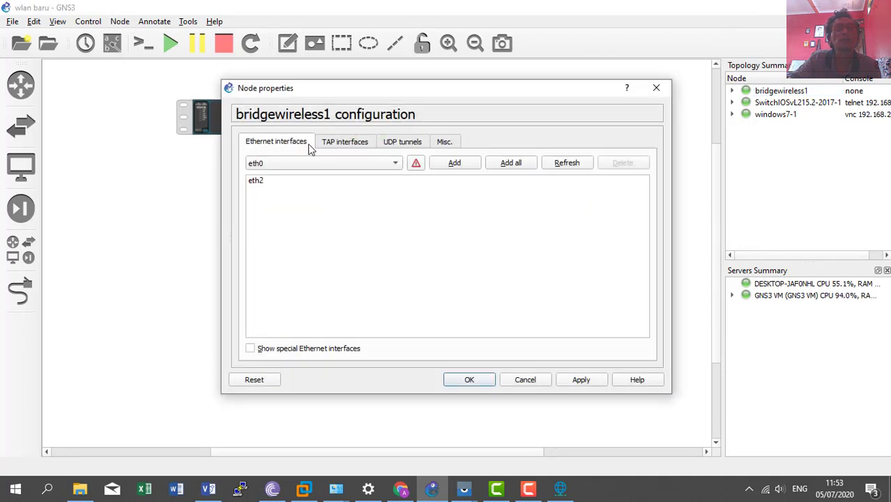
pyautogui.click(331, 145)
pyautogui.click(288, 144)
pyautogui.click(299, 163)
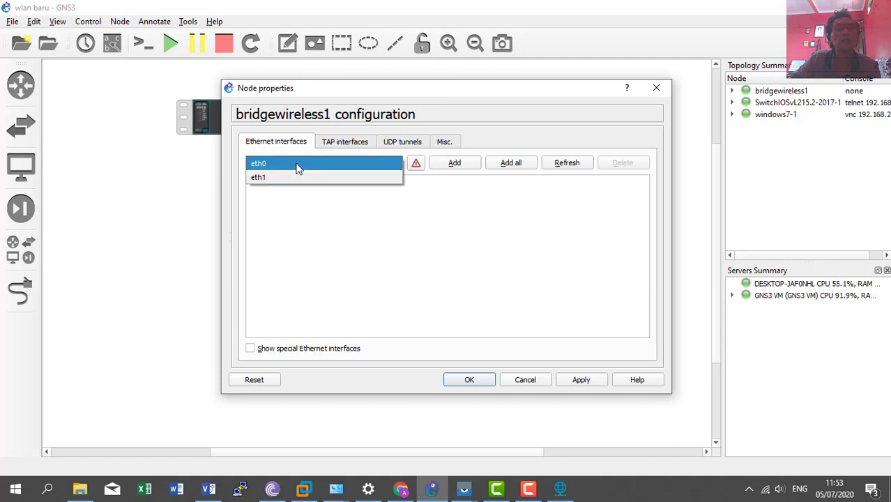
pyautogui.click(298, 166)
# Step: Show special Ethernet interfaces for bridgewireless1 and review the expanded list of available interfaces
pyautogui.click(263, 350)
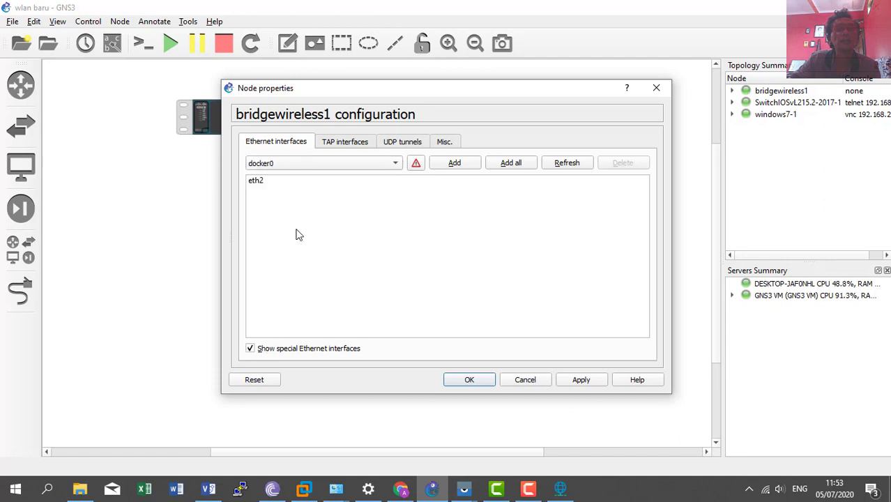
pyautogui.click(299, 166)
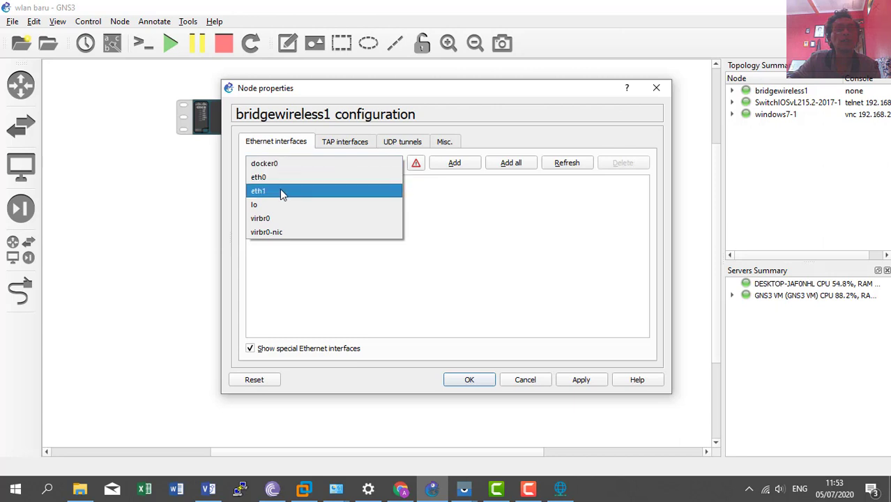
pyautogui.click(493, 263)
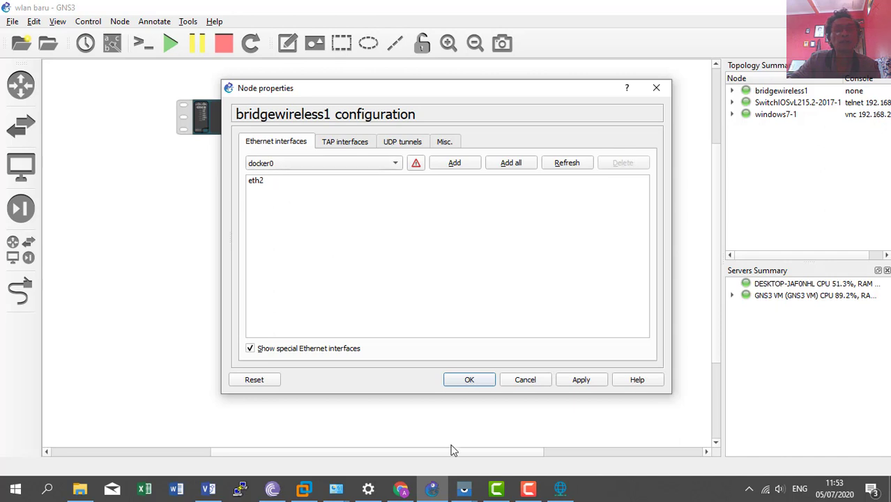
# Step: Compare bridgewireless1's eth2 with the GNS3 VM's interface listing in VMware Workstation, then cancel the node configuration in GNS3
pyautogui.click(304, 489)
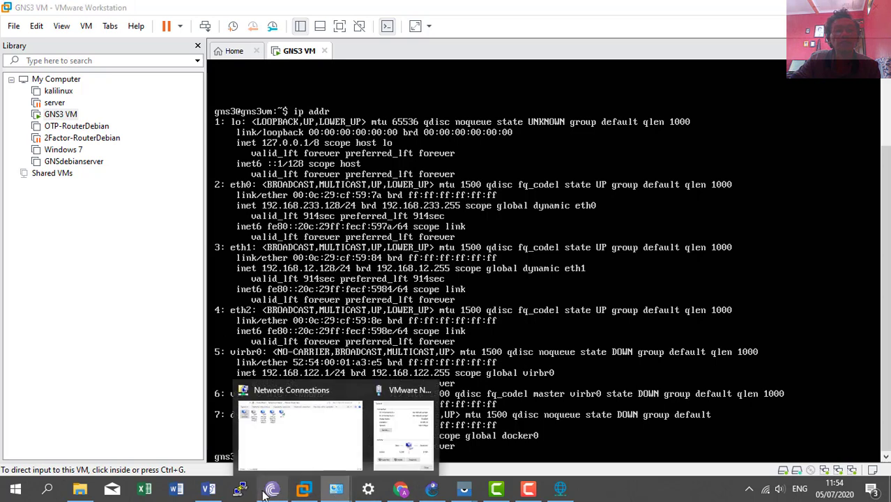
pyautogui.click(433, 488)
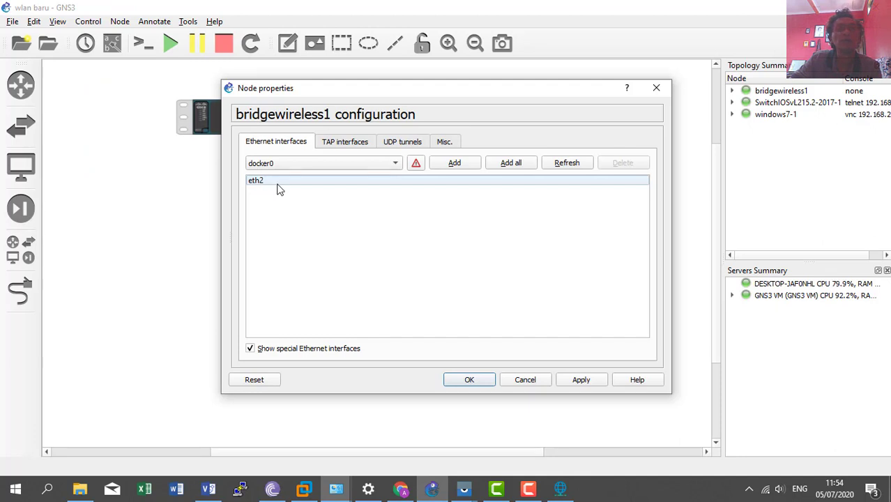
pyautogui.click(526, 379)
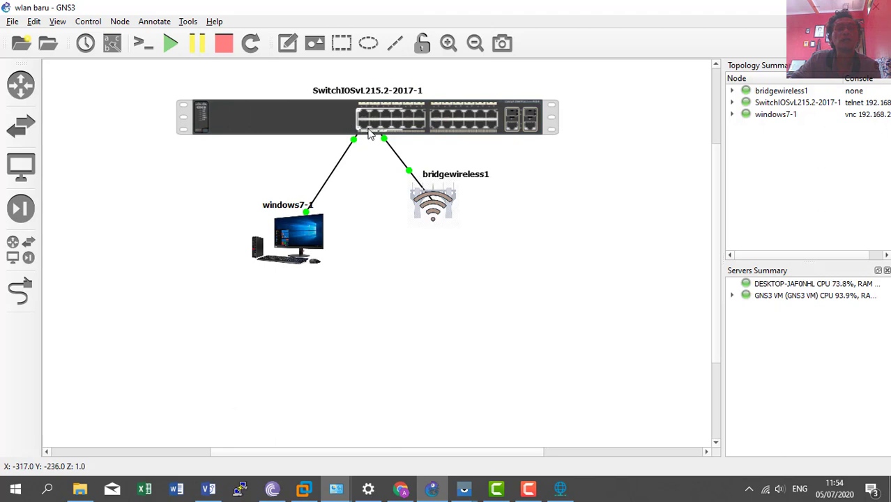
# Step: Switch to the Visio diagram, then minimize GNS3 and VMware Workstation to reach the Network Connections window
pyautogui.click(208, 493)
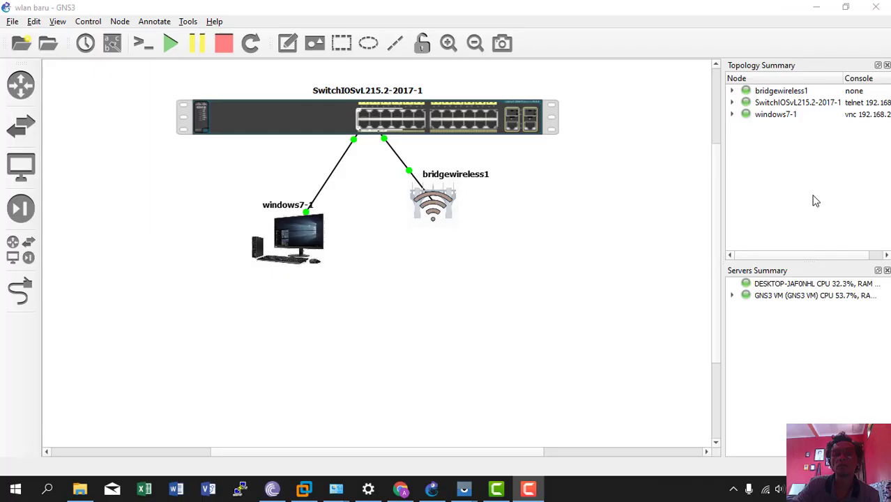
pyautogui.click(821, 7)
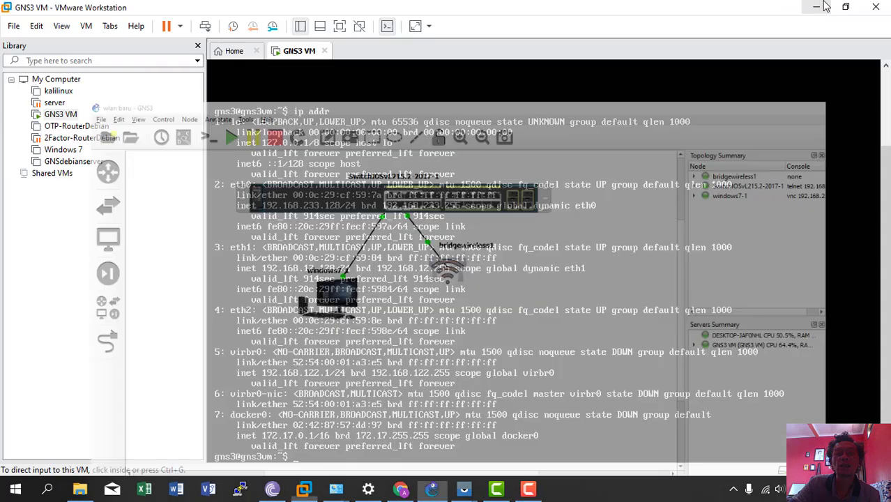
pyautogui.click(816, 6)
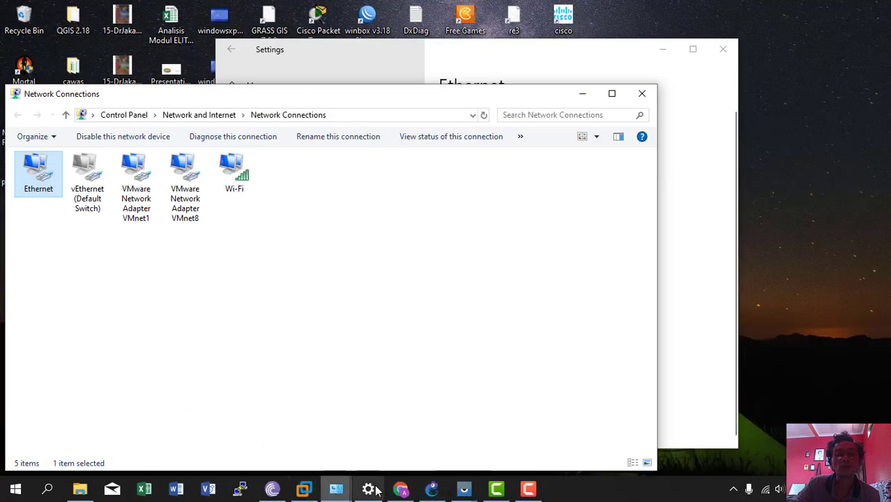
# Step: Switch to GNS3, open the windows7-1 node's console and place its window beside the topology
pyautogui.click(430, 493)
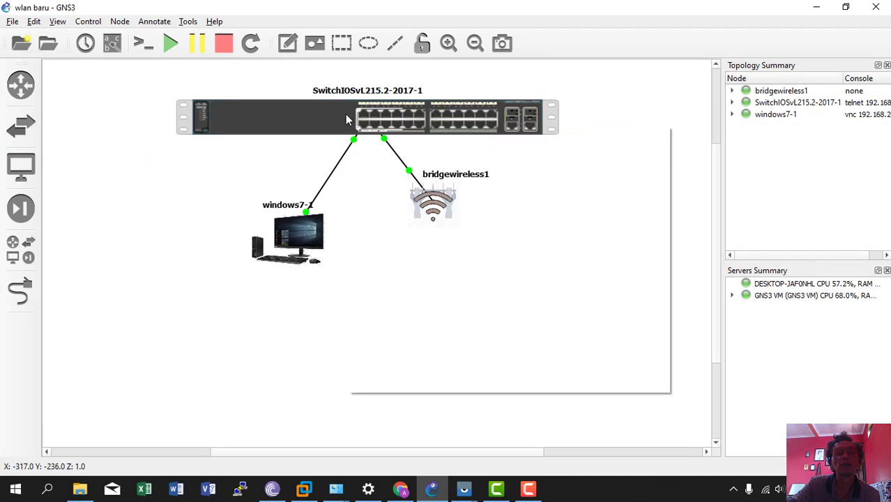
pyautogui.moveTo(325, 129)
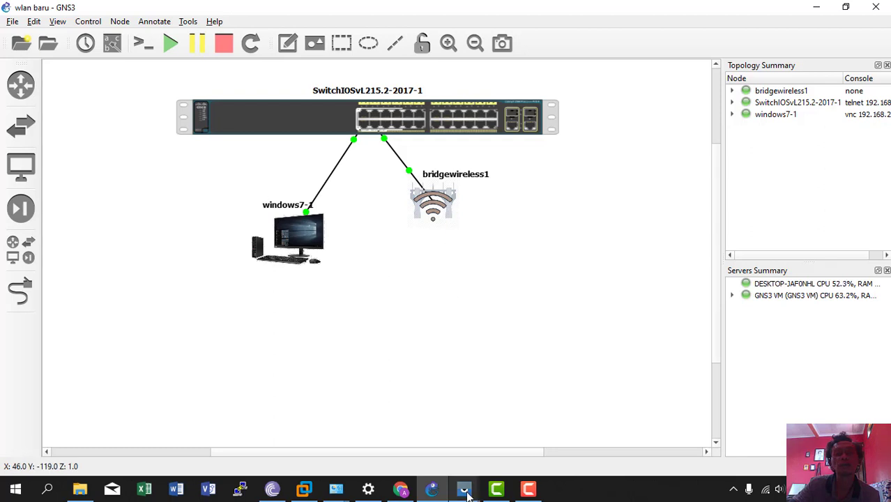
pyautogui.moveTo(466, 494)
pyautogui.rightClick(301, 223)
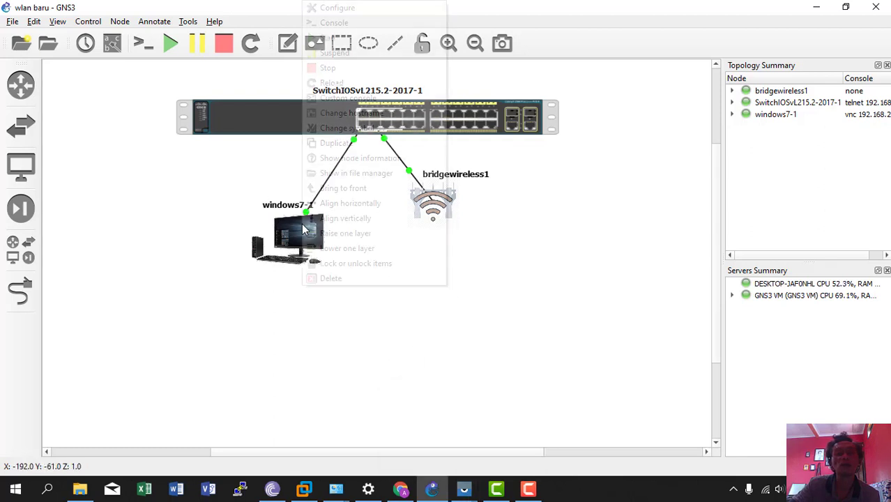
pyautogui.click(331, 24)
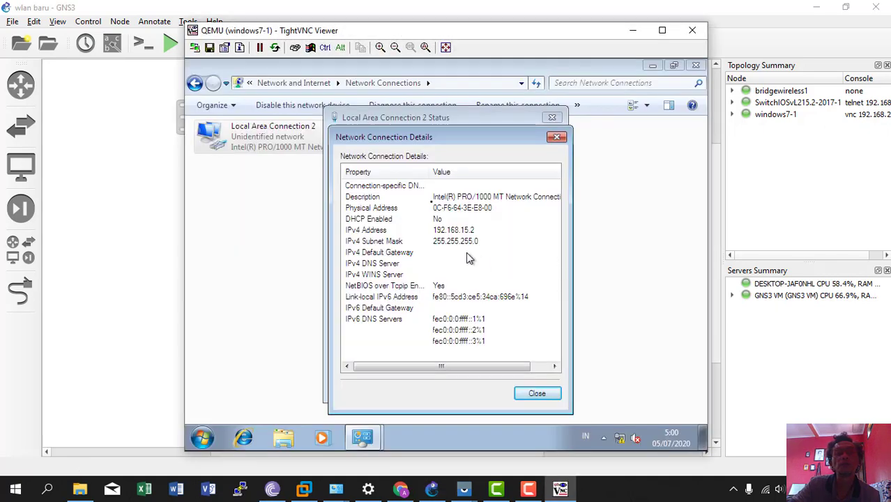
pyautogui.moveTo(414, 30); pyautogui.dragTo(732, 32)
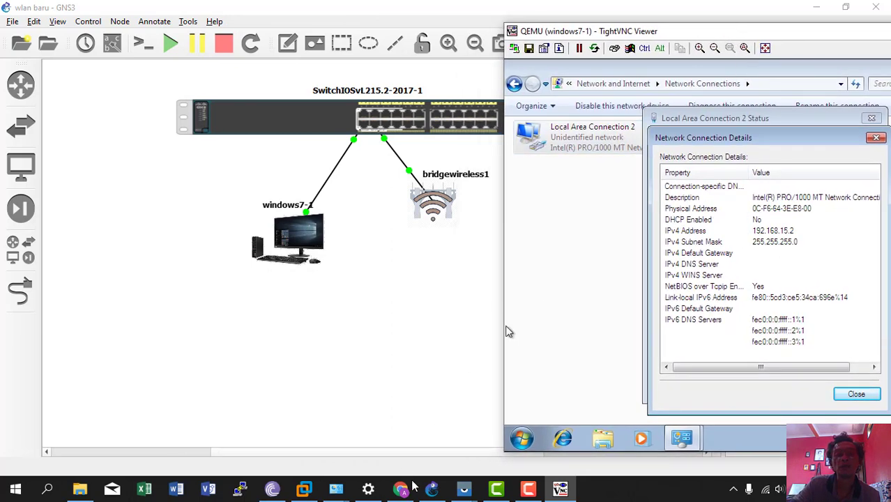
# Step: Return to the GNS3 topology and display the mirrored PROTRULY V10S phone screen next to it
pyautogui.click(430, 490)
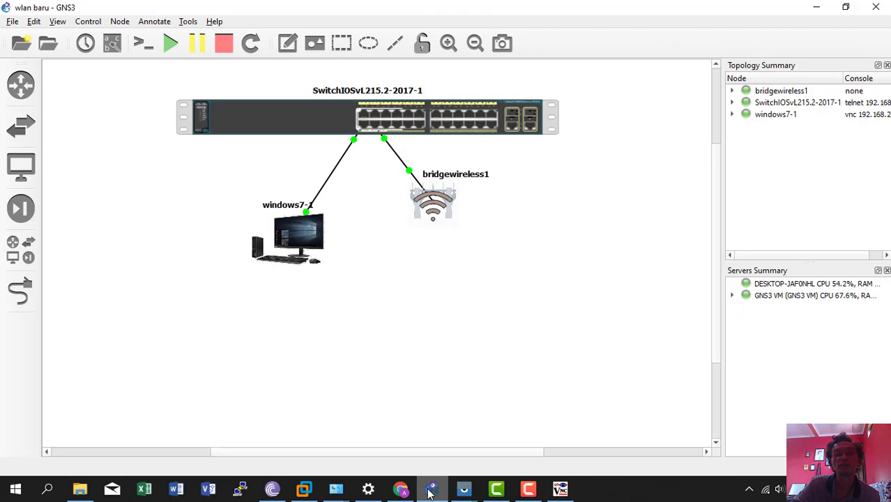
pyautogui.moveTo(464, 490)
pyautogui.click(508, 422)
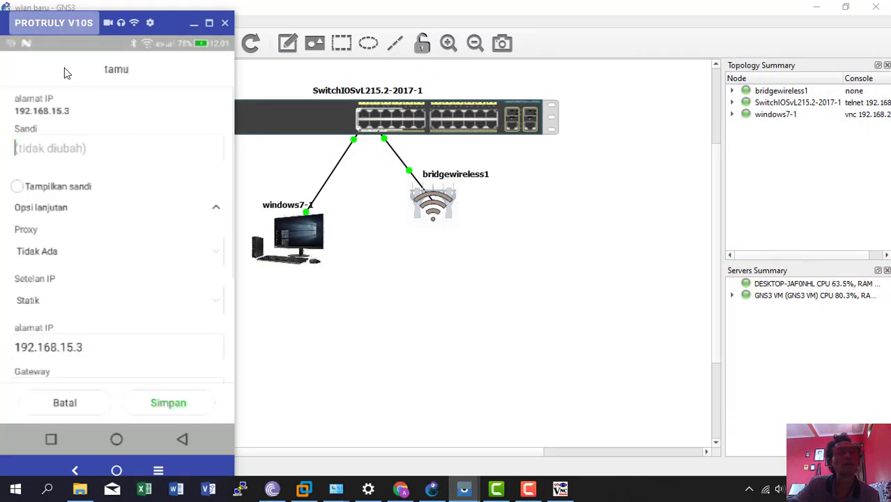
pyautogui.click(96, 145)
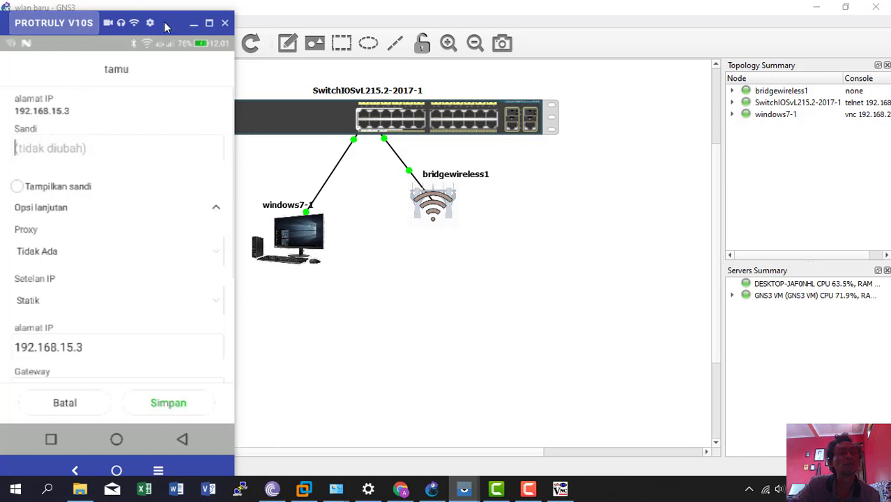
pyautogui.moveTo(164, 21); pyautogui.dragTo(183, 18)
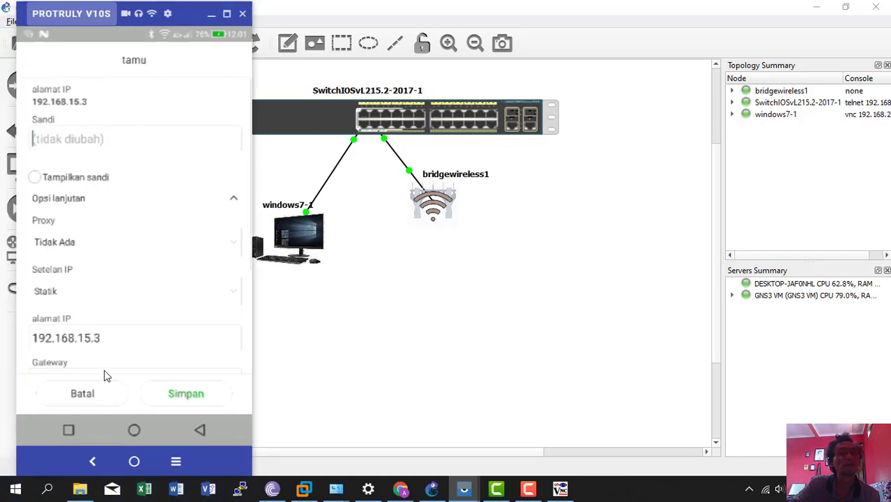
# Step: Cancel editing the tamu Wi-Fi network on the phone and view its connection details alongside the windows7-1 console
pyautogui.click(82, 394)
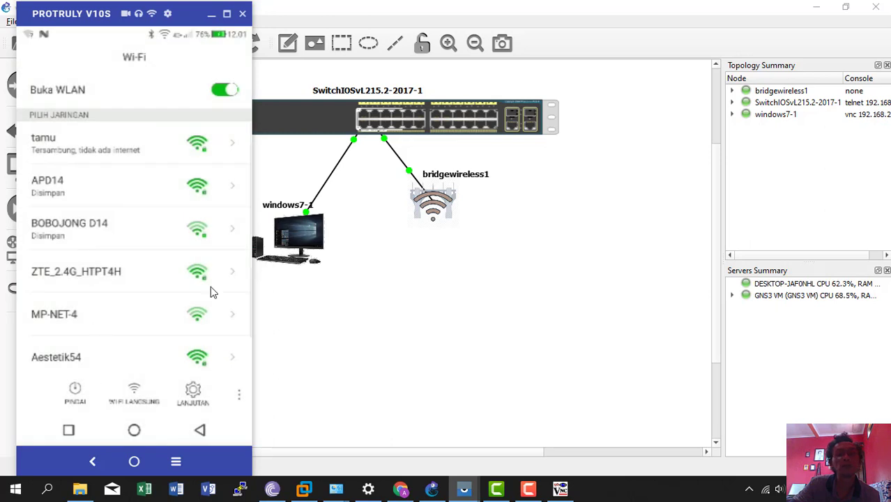
pyautogui.click(560, 488)
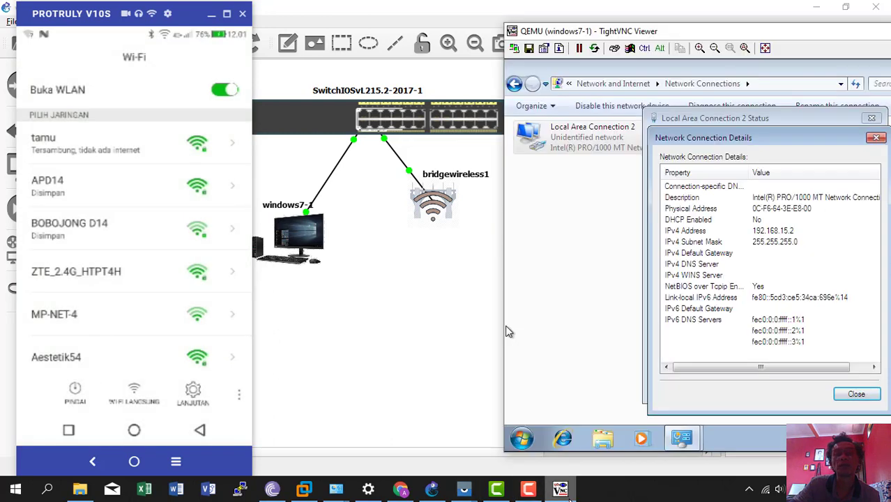
pyautogui.click(73, 145)
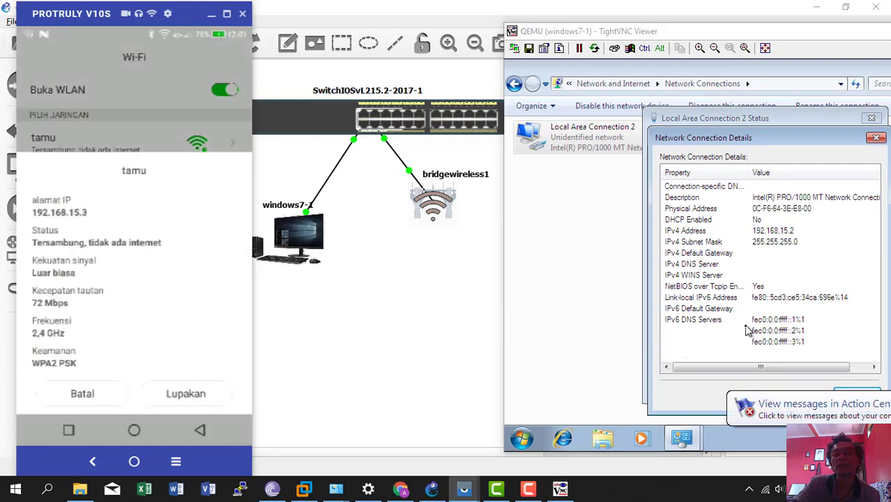
# Step: Find cmd in the windows7-1 virtual machine and open a command prompt
pyautogui.click(534, 432)
pyautogui.click(533, 434)
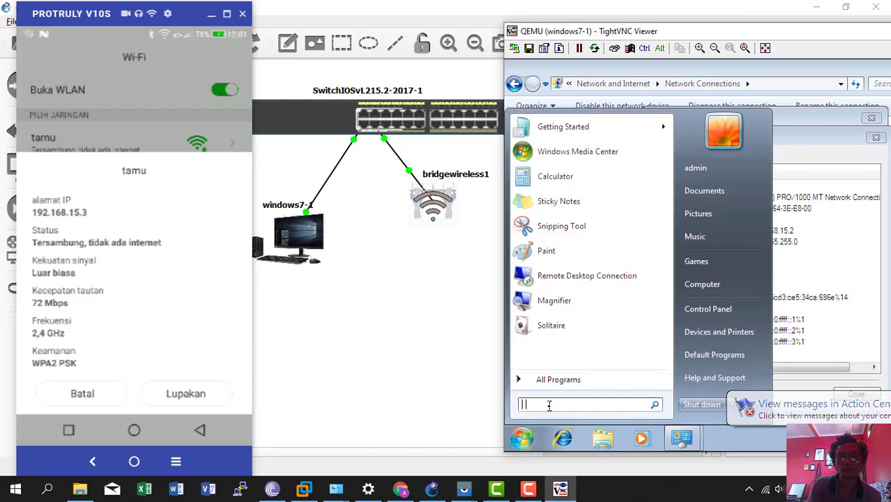
pyautogui.write('cmd')
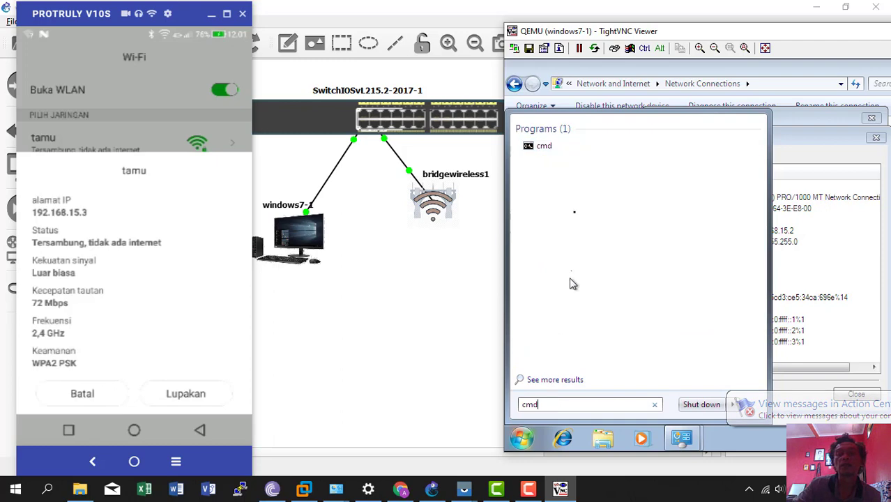
pyautogui.click(535, 146)
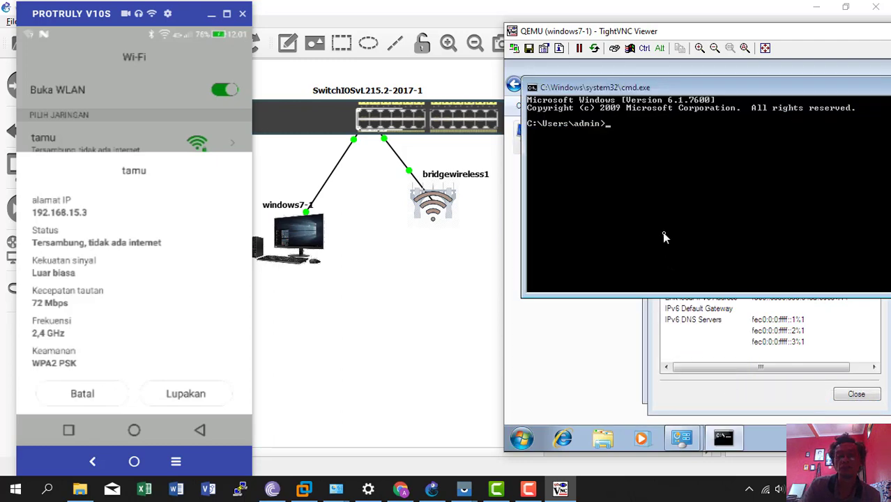
# Step: Ping the phone's address 192.168.15.3 from the windows7-1 command prompt
pyautogui.write('ping')
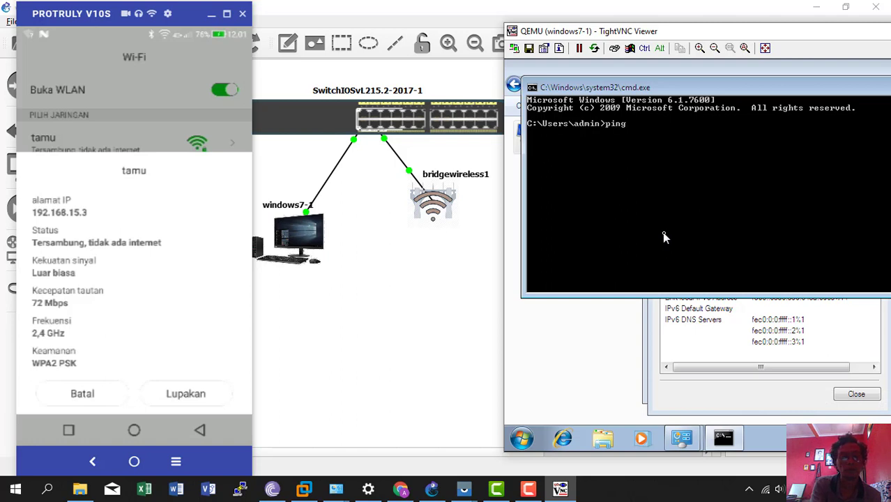
pyautogui.write(' 192.')
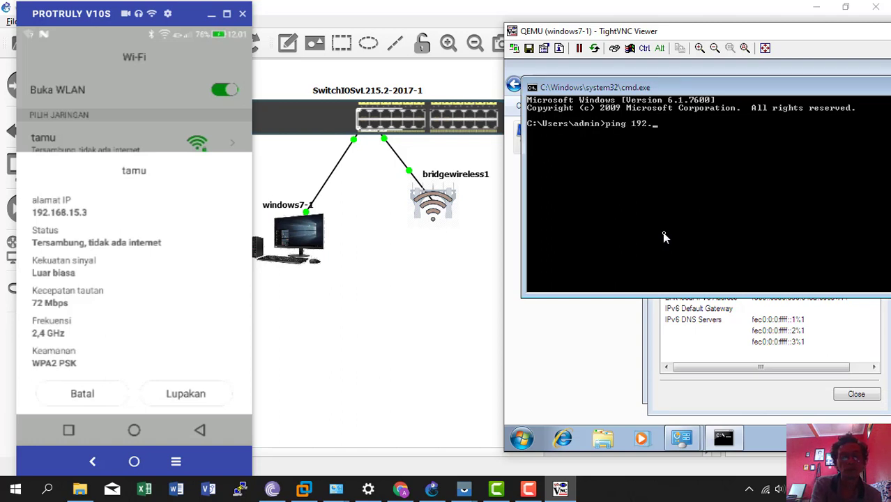
pyautogui.write('168')
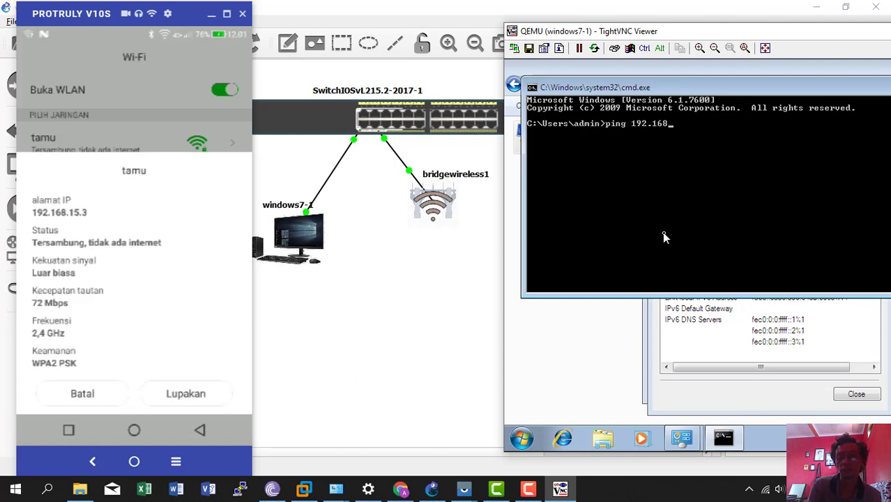
pyautogui.write('.15')
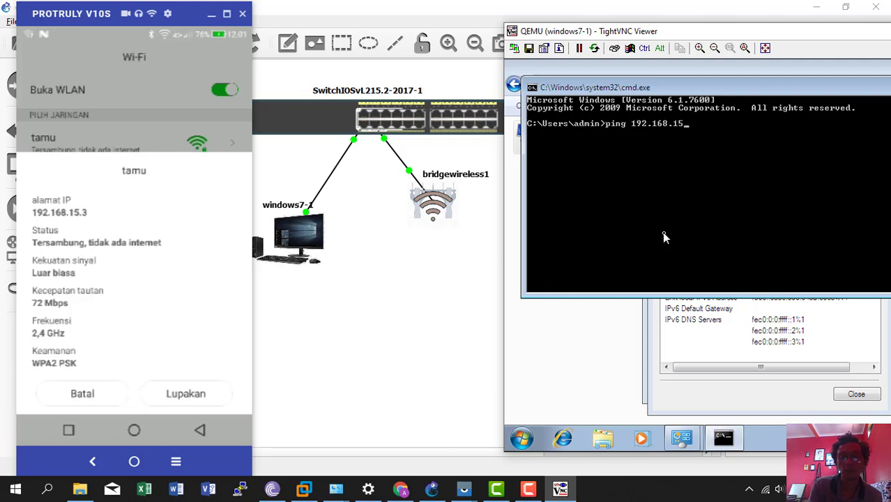
pyautogui.write('.3')
pyautogui.press('Return')
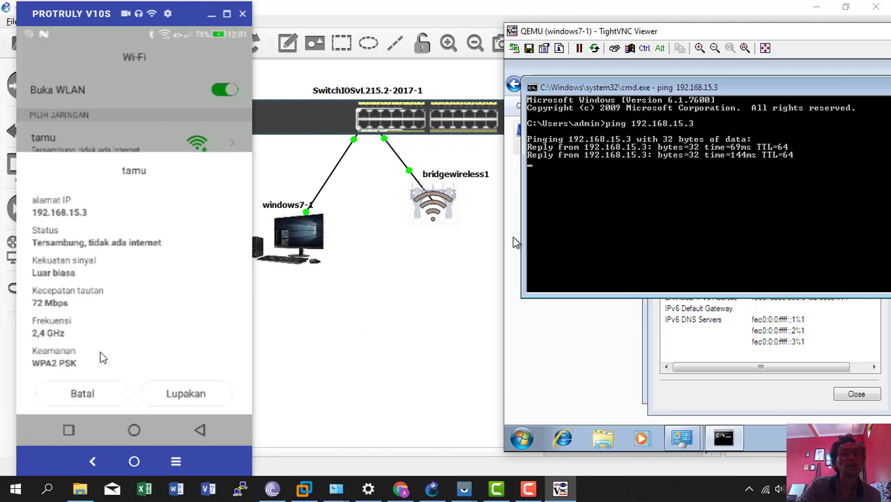
# Step: Close the tamu network details, leave the phone's Wi-Fi settings and open the Ping app from the home screen
pyautogui.click(82, 394)
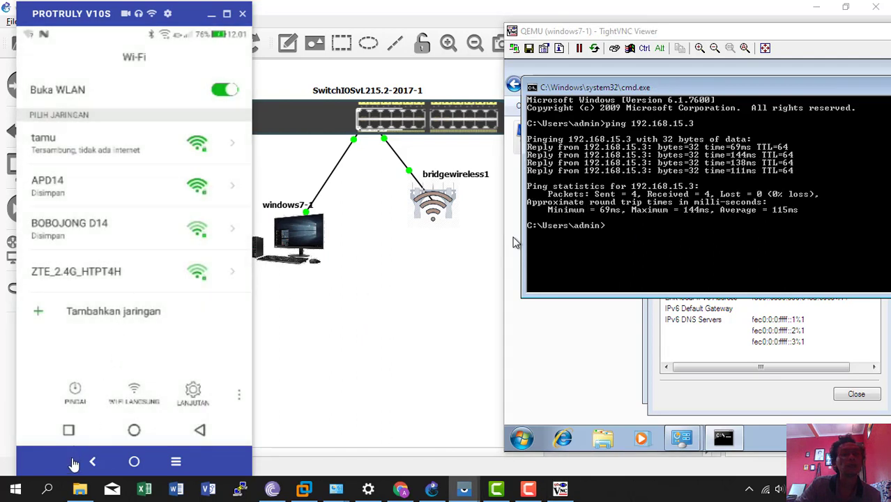
pyautogui.click(83, 467)
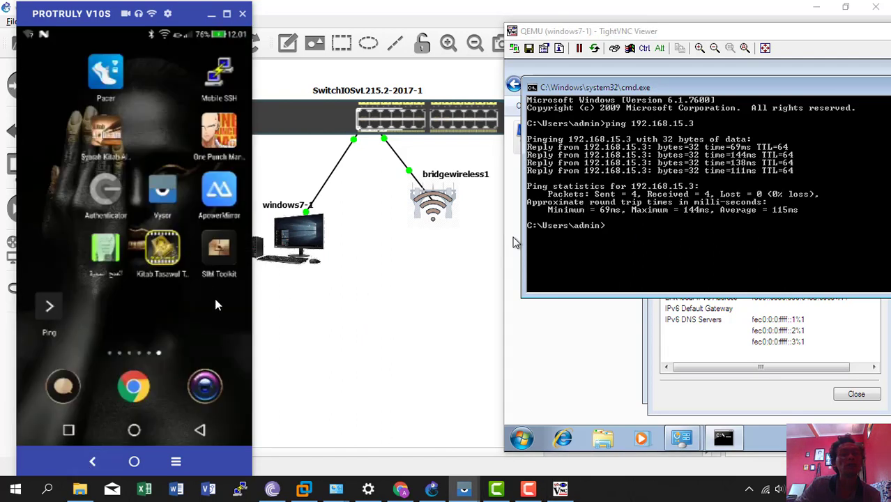
pyautogui.scroll(5, 173, 301)
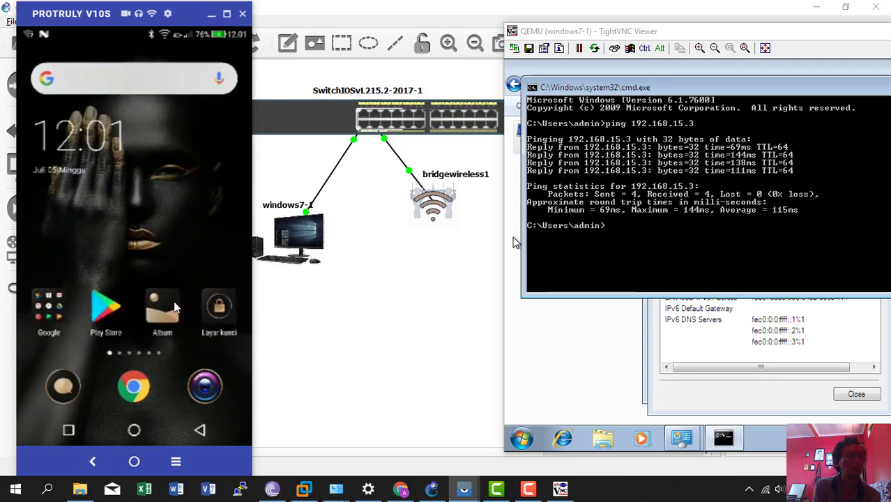
pyautogui.scroll(-3, 175, 306)
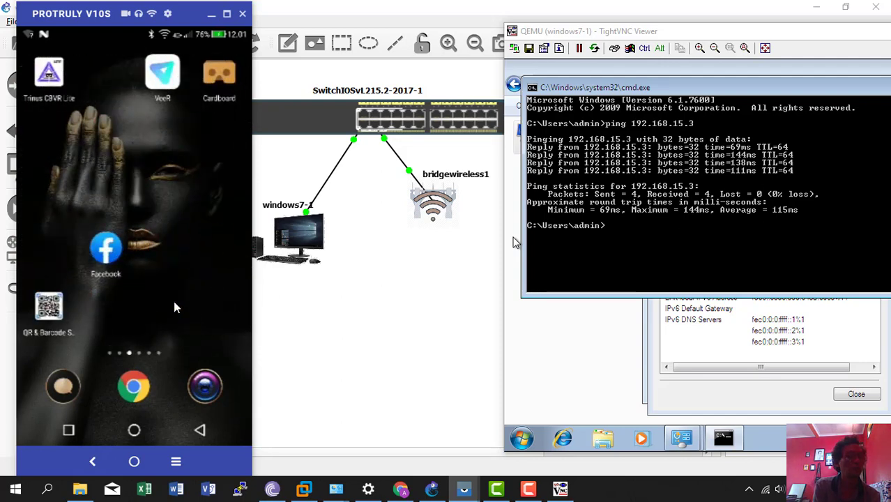
pyautogui.scroll(-2, 173, 301)
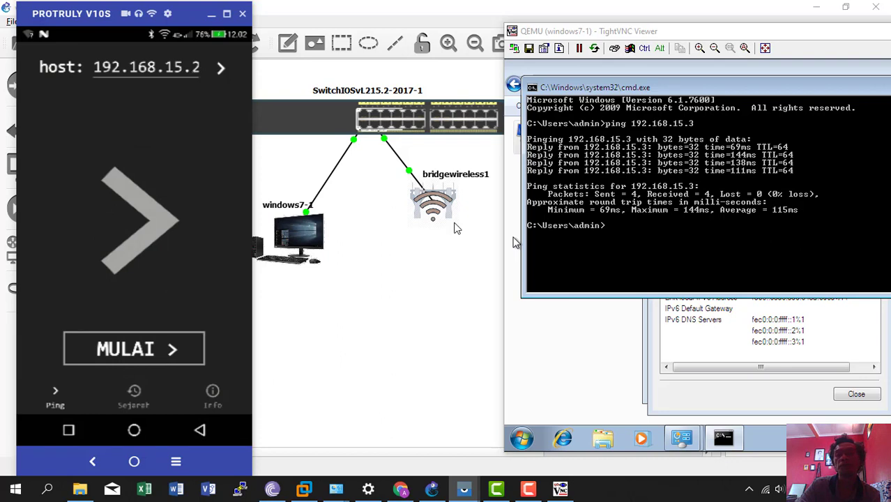
# Step: Bring windows7-1's network connection details forward and start pinging 192.168.15.2 from the phone's Ping app
pyautogui.click(702, 387)
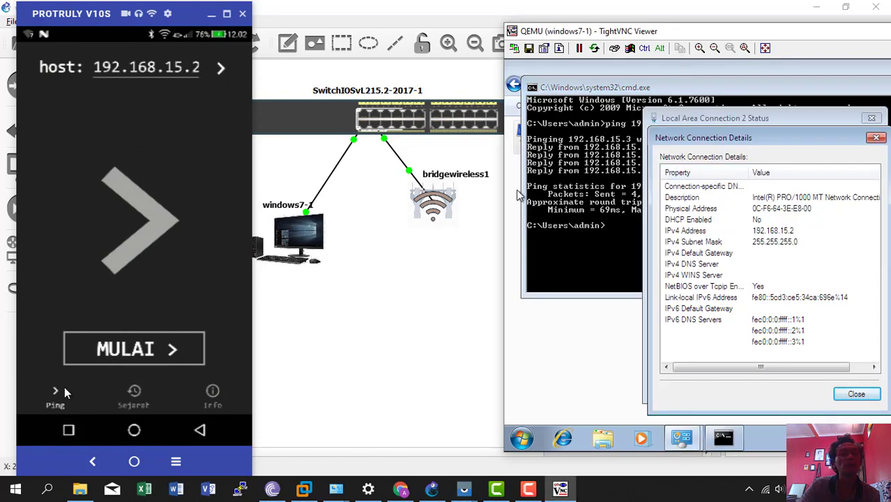
pyautogui.click(110, 361)
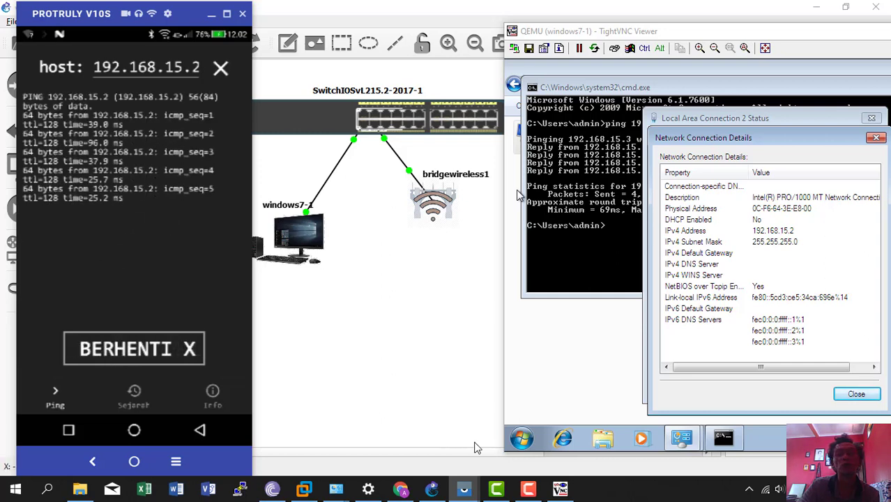
pyautogui.moveTo(529, 491)
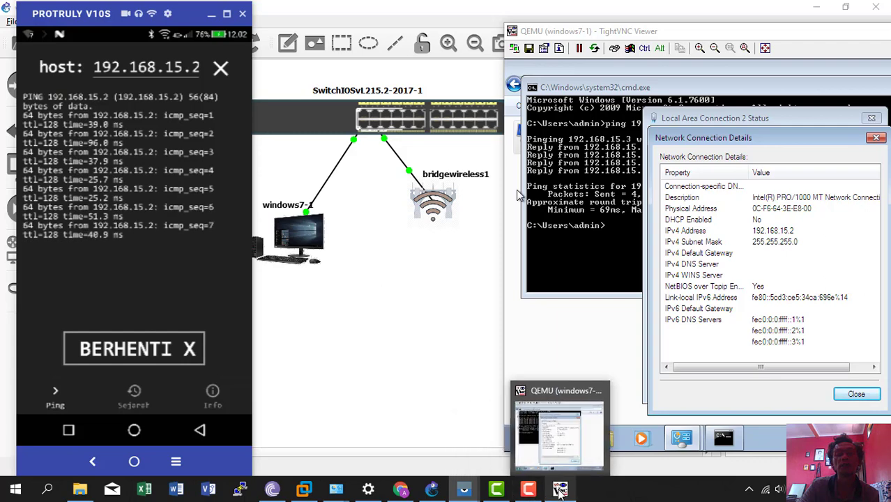
pyautogui.moveTo(432, 491)
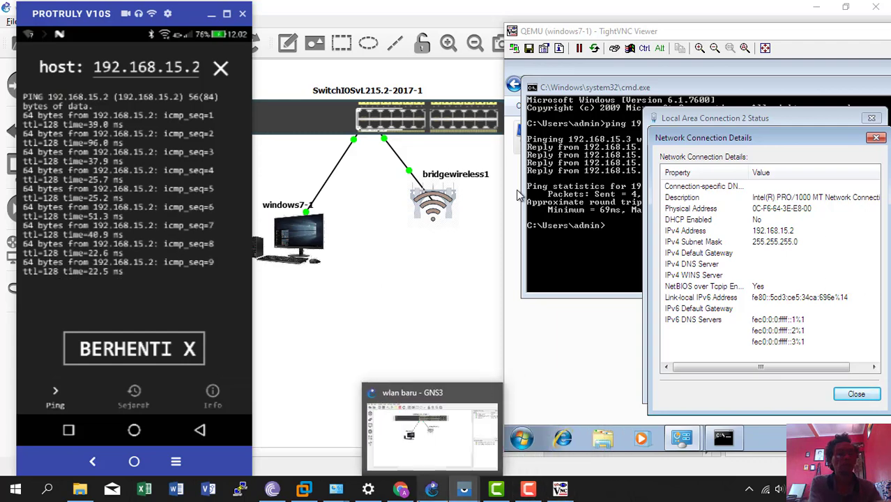